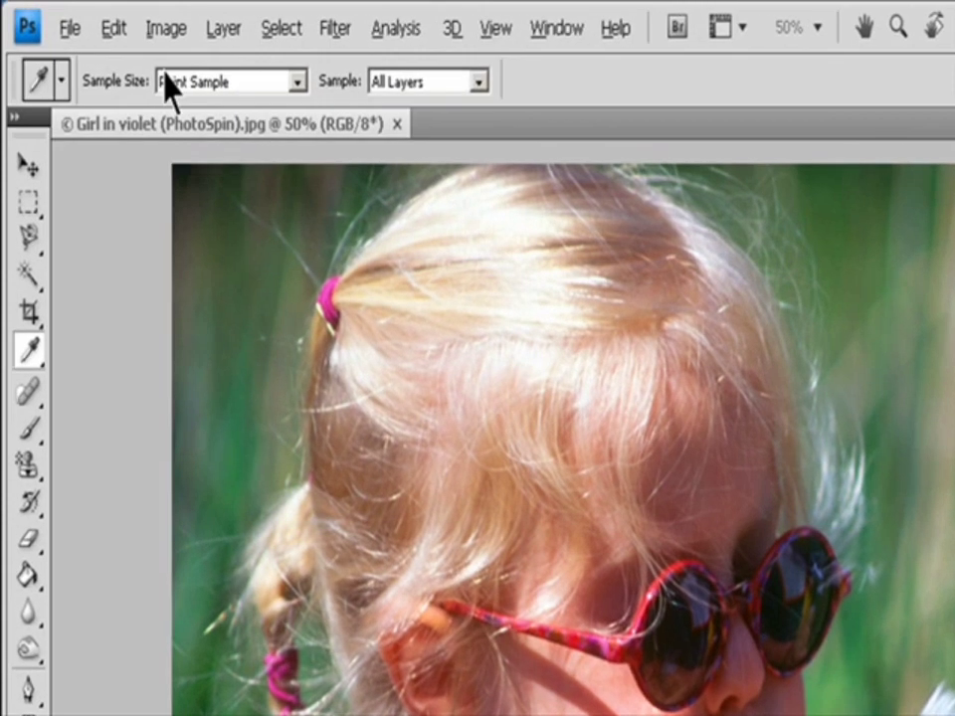
Step: Open the Variations adjustment for the photo of the girl in violet
left_click(96, 16)
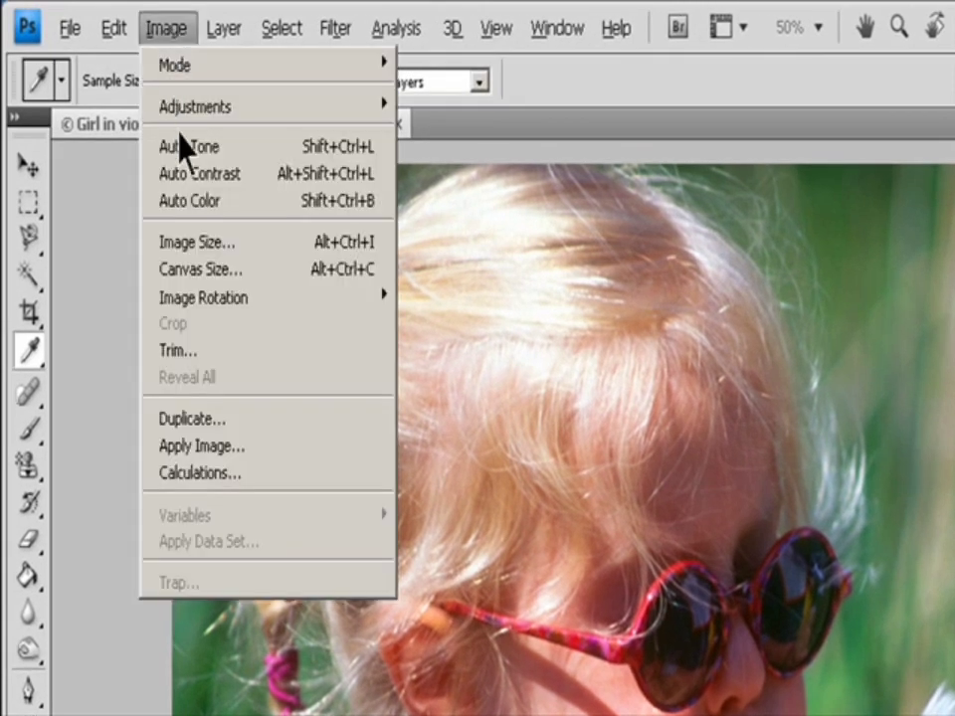
mouse_move(211, 118)
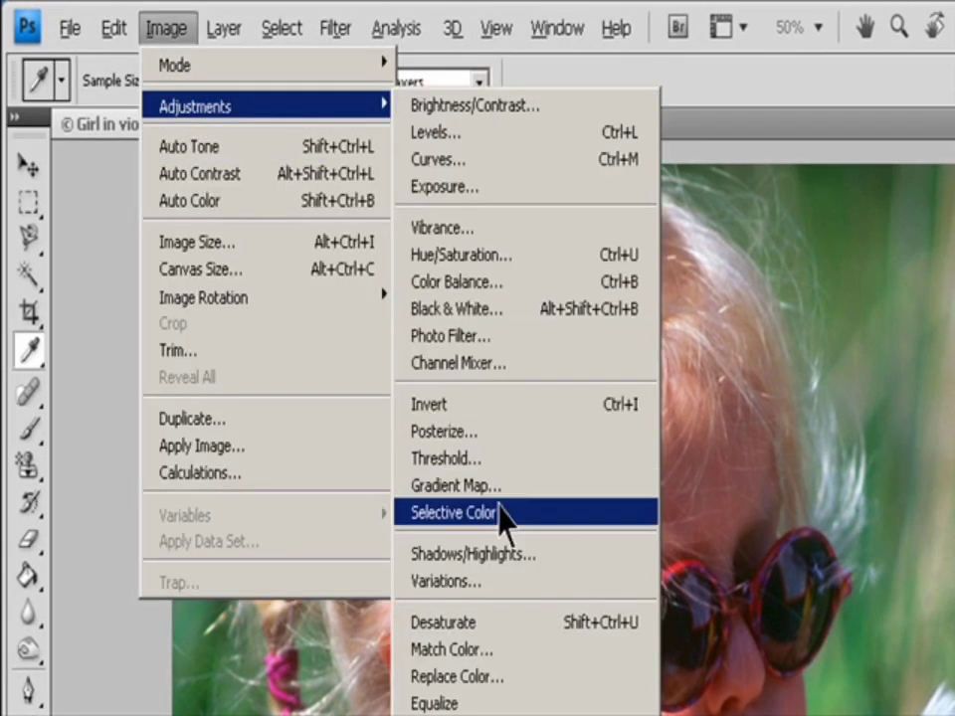
left_click(477, 581)
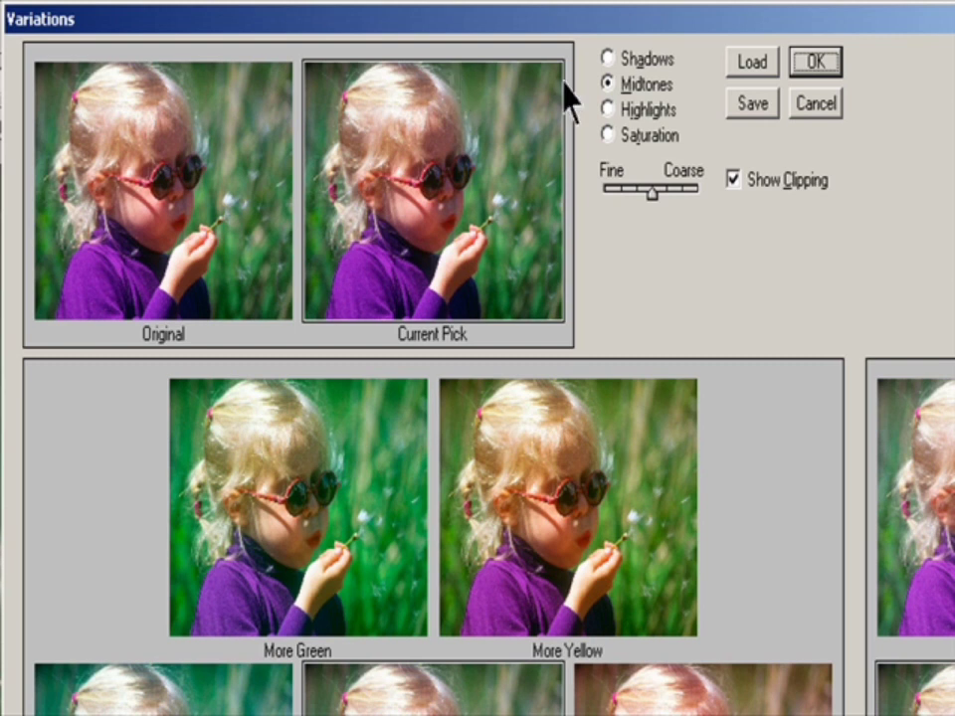
Step: Compare the Variations previews for shadows, highlights and saturation, and return to the midtones
left_click(611, 60)
left_click(614, 87)
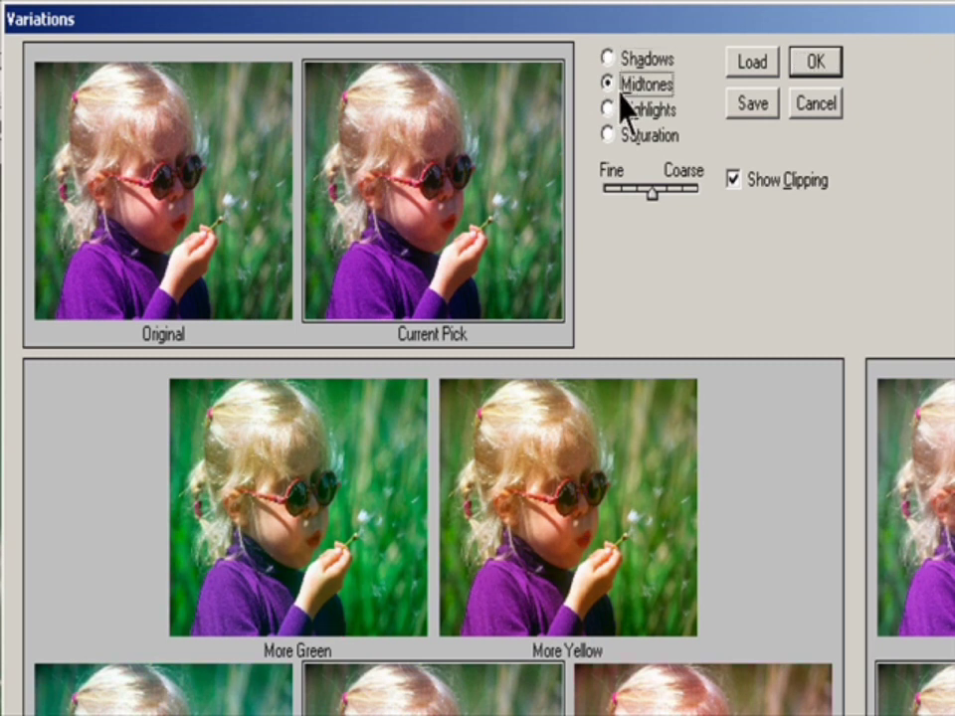
left_click(614, 111)
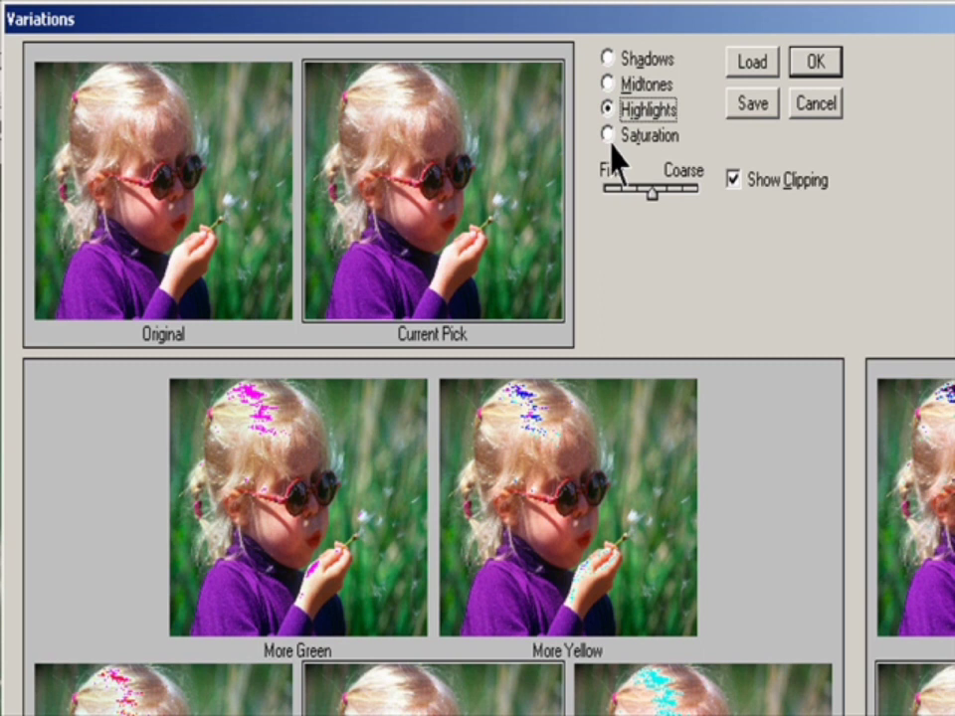
left_click(612, 141)
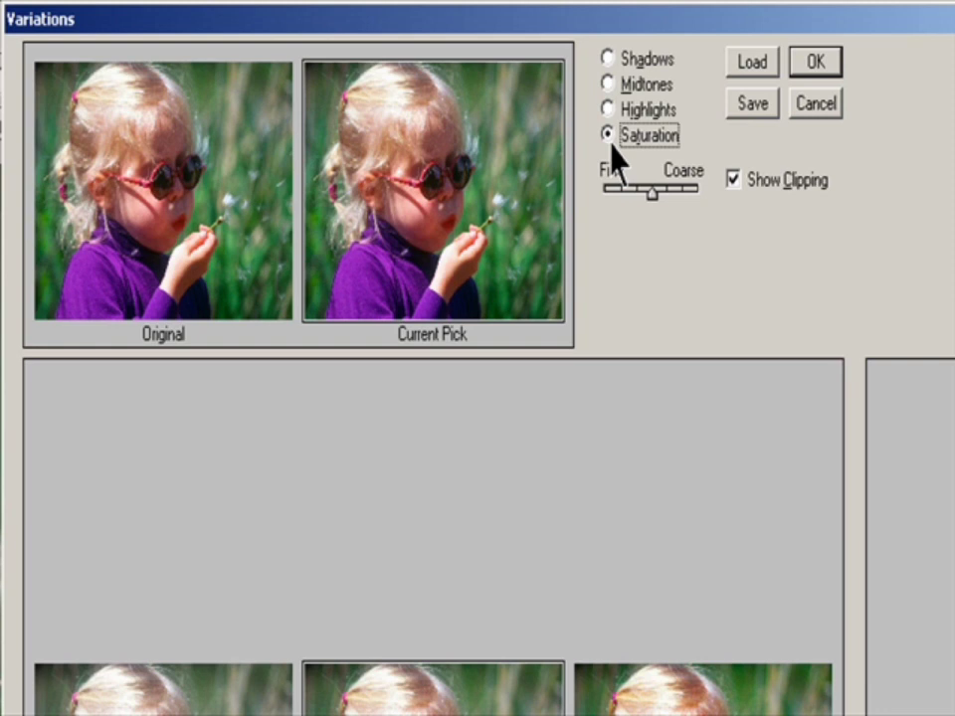
left_click(613, 85)
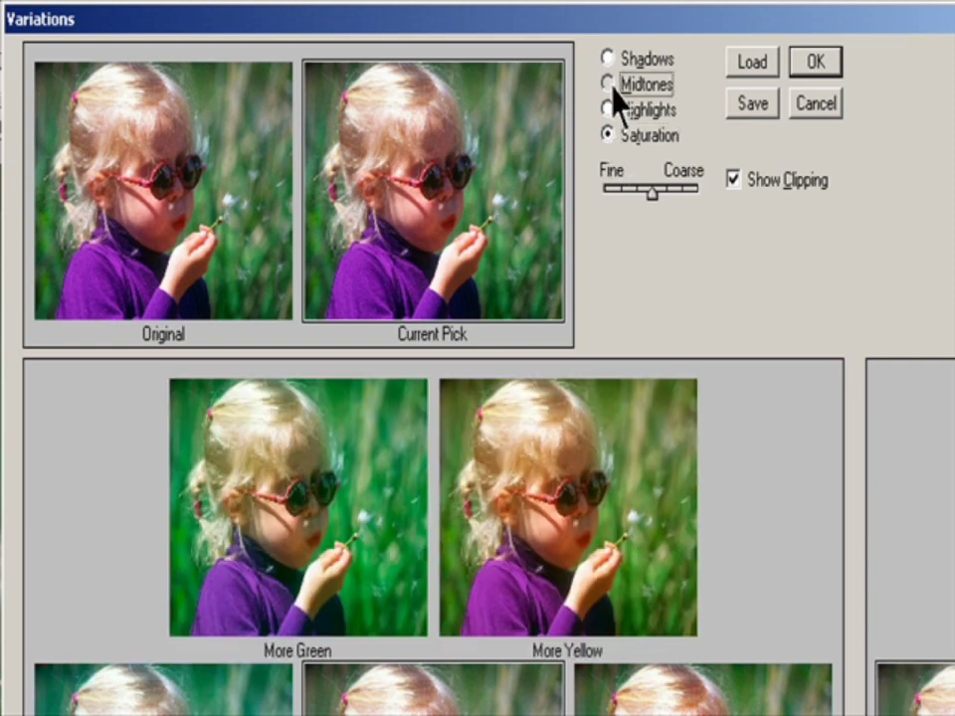
Step: Toggle the clipping display off and on again, keeping the Fine/Coarse adjustment amount at its middle setting
mouse_move(651, 196)
left_mouse_down()
mouse_move(696, 206)
mouse_move(649, 214)
left_mouse_up()
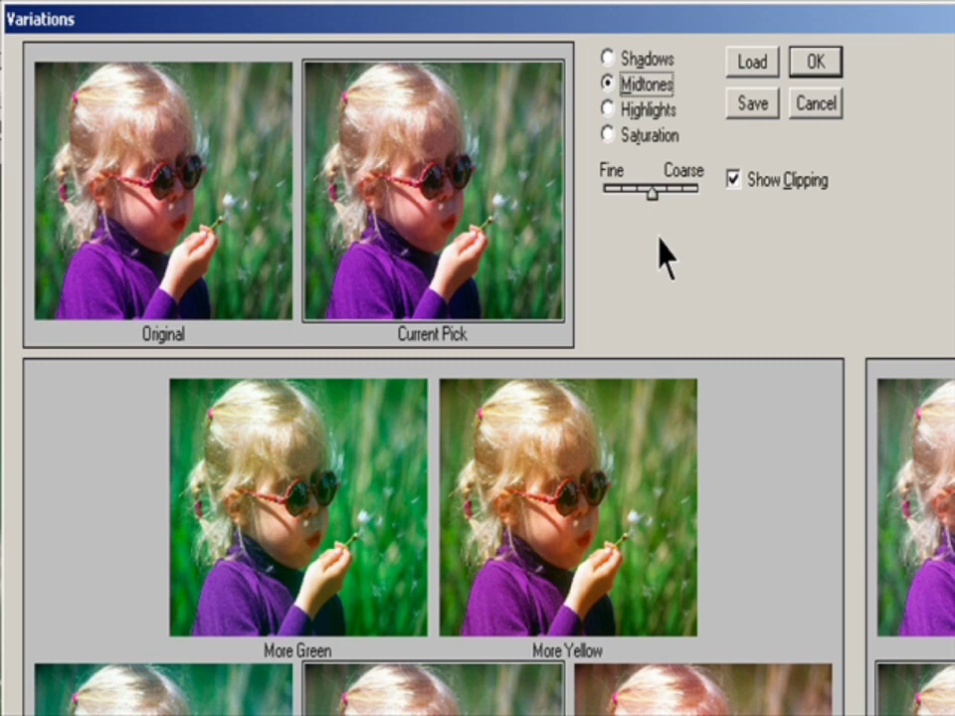
left_click(751, 189)
left_click(750, 189)
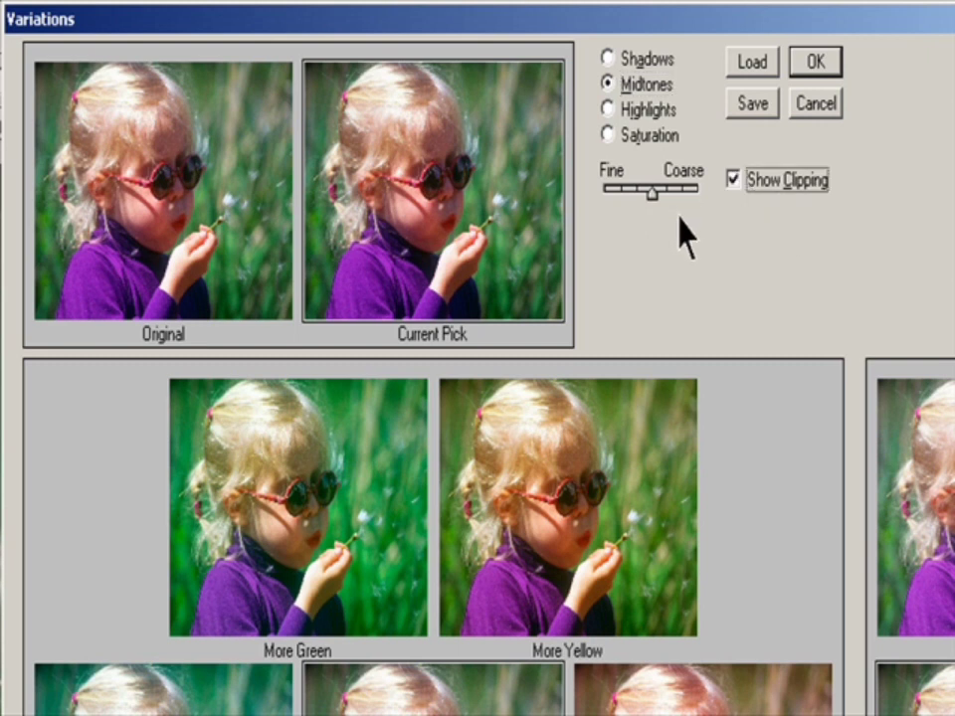
mouse_move(647, 192)
left_mouse_down()
mouse_move(680, 198)
mouse_move(633, 202)
mouse_move(666, 192)
mouse_move(654, 198)
left_mouse_up()
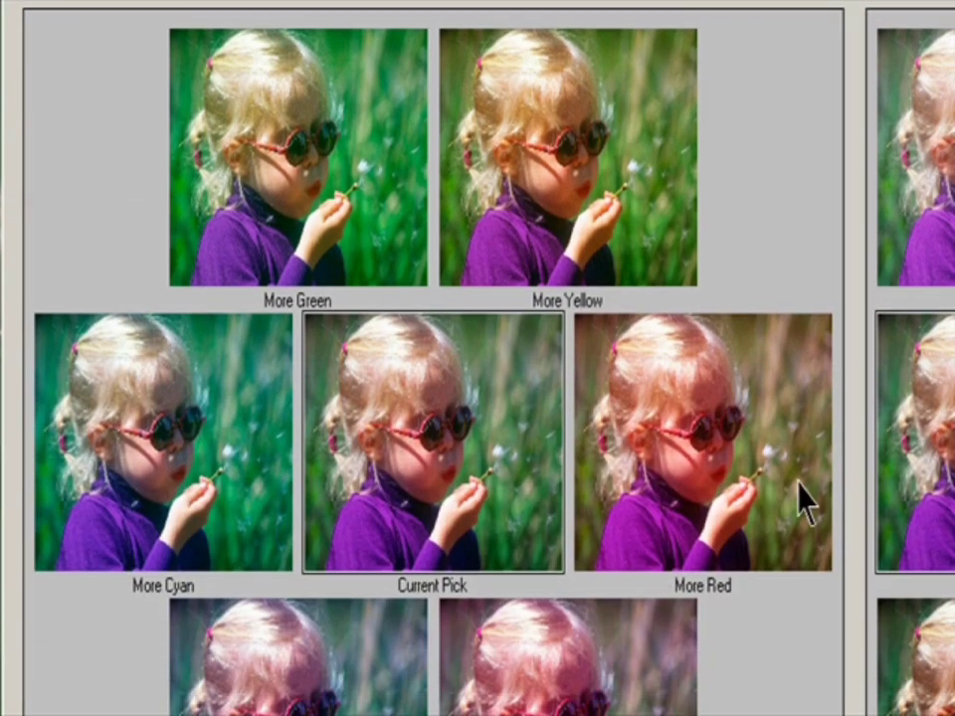
Step: Shift the photo's midtones by one increment each of red, cyan, yellow, blue, magenta and green
left_click(781, 487)
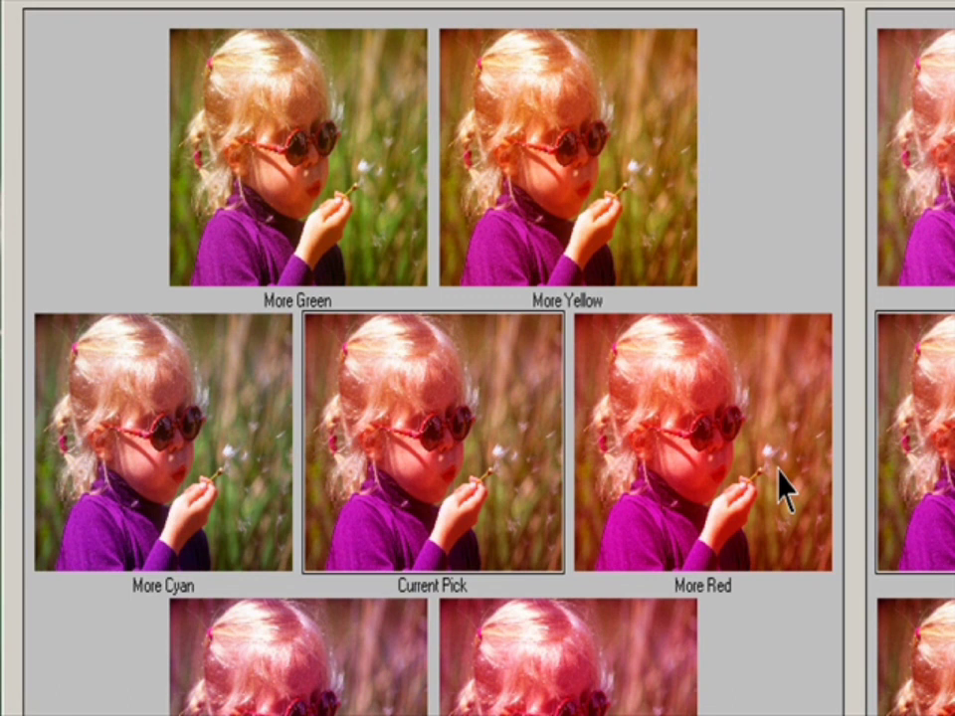
left_click(206, 471)
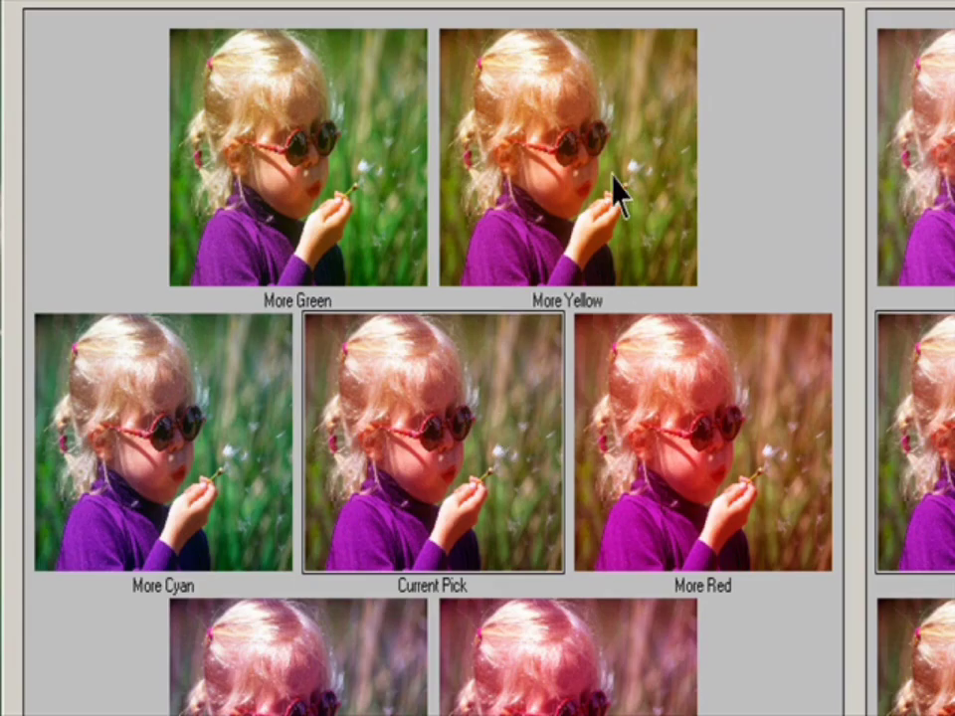
left_click(613, 187)
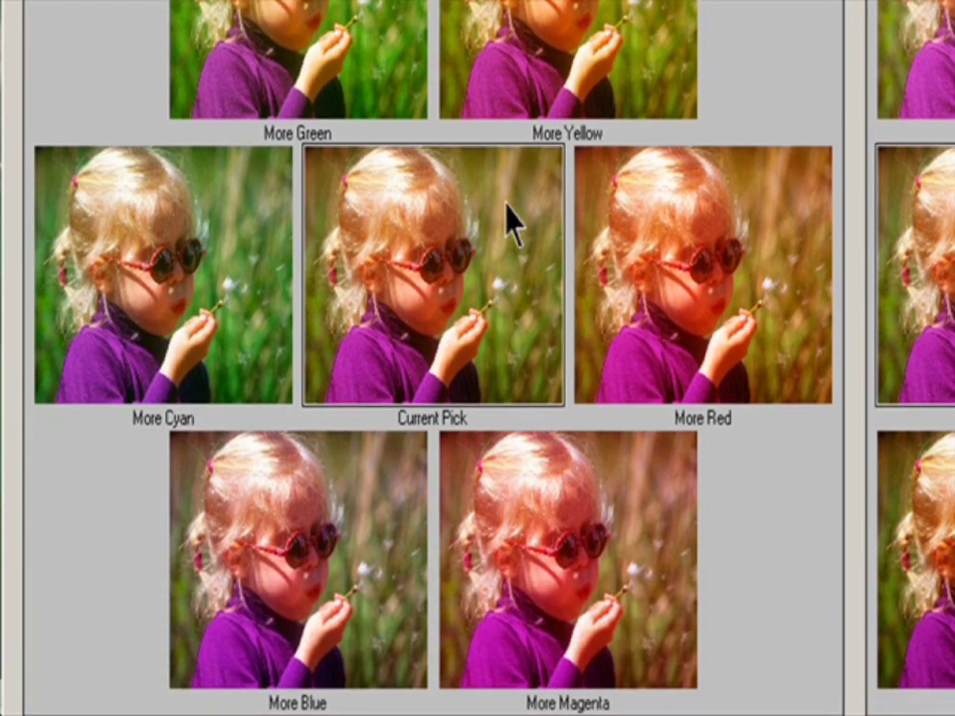
left_click(317, 700)
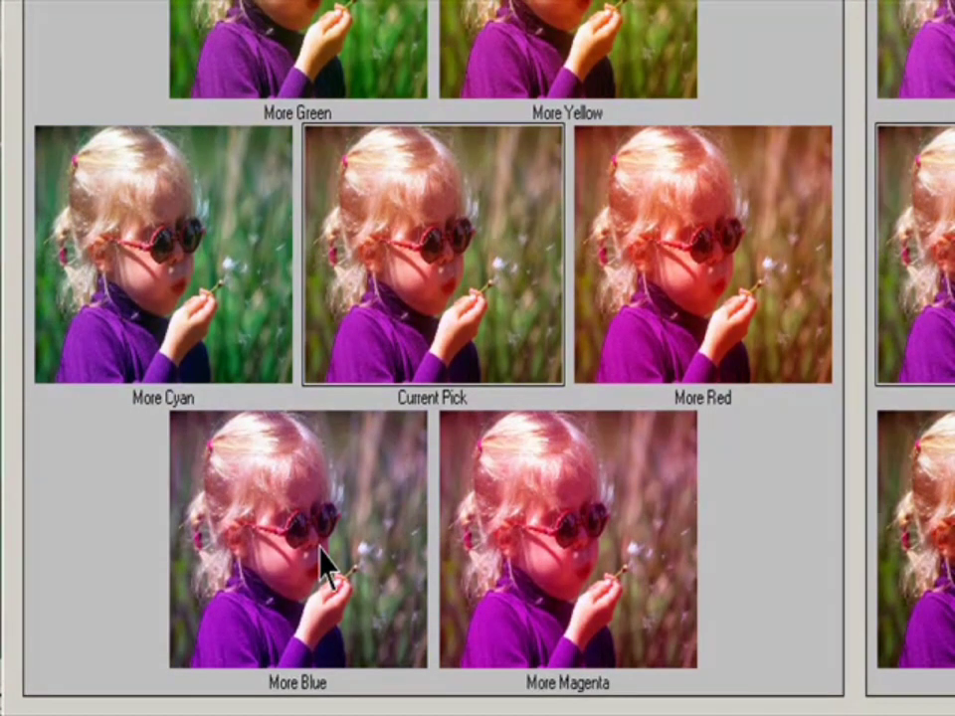
left_click(530, 631)
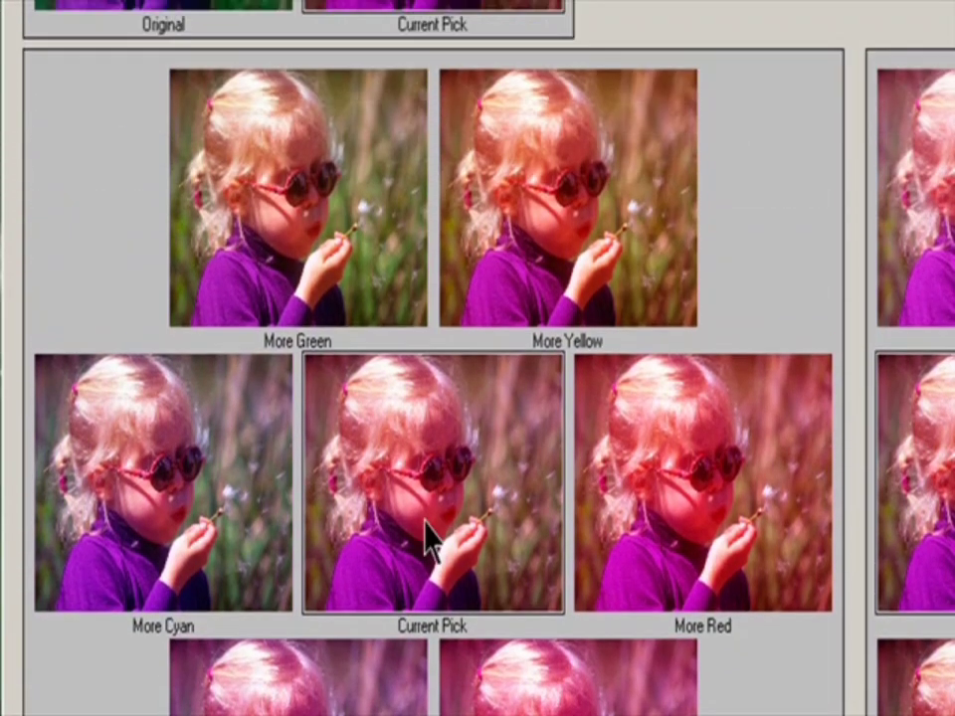
left_click(290, 214)
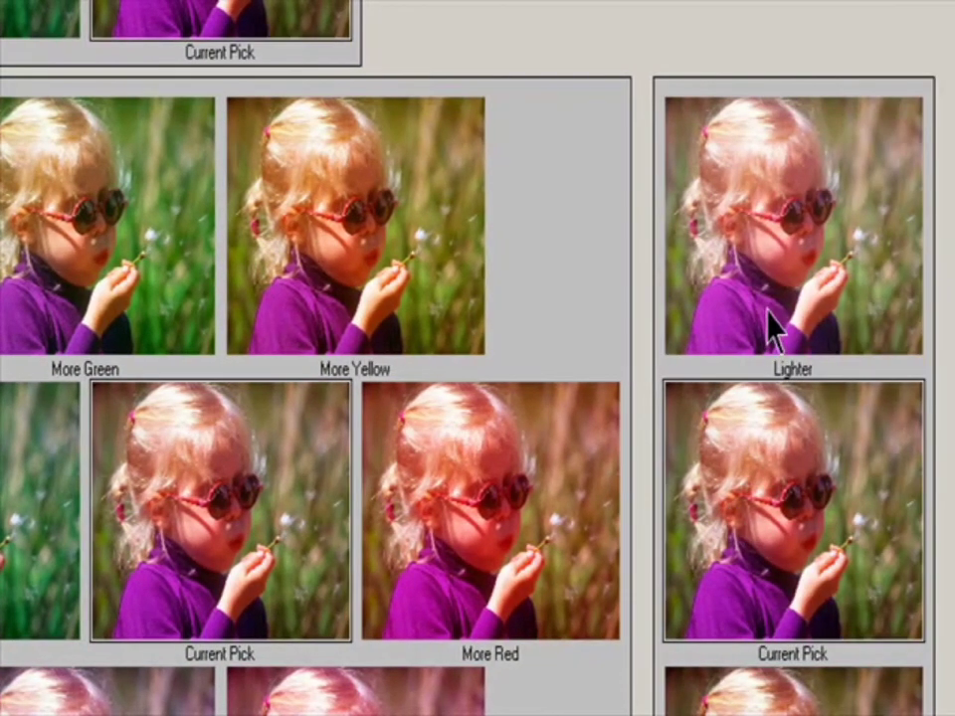
Step: Lighten the photo's midtones by one increment and darken them again
left_click(934, 308)
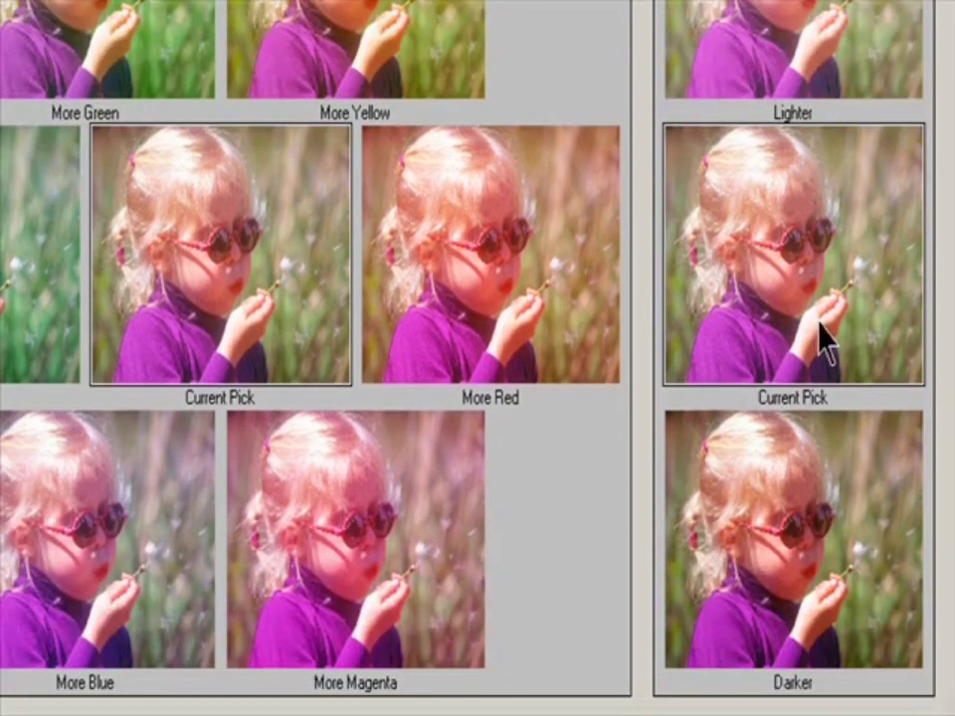
left_click(819, 696)
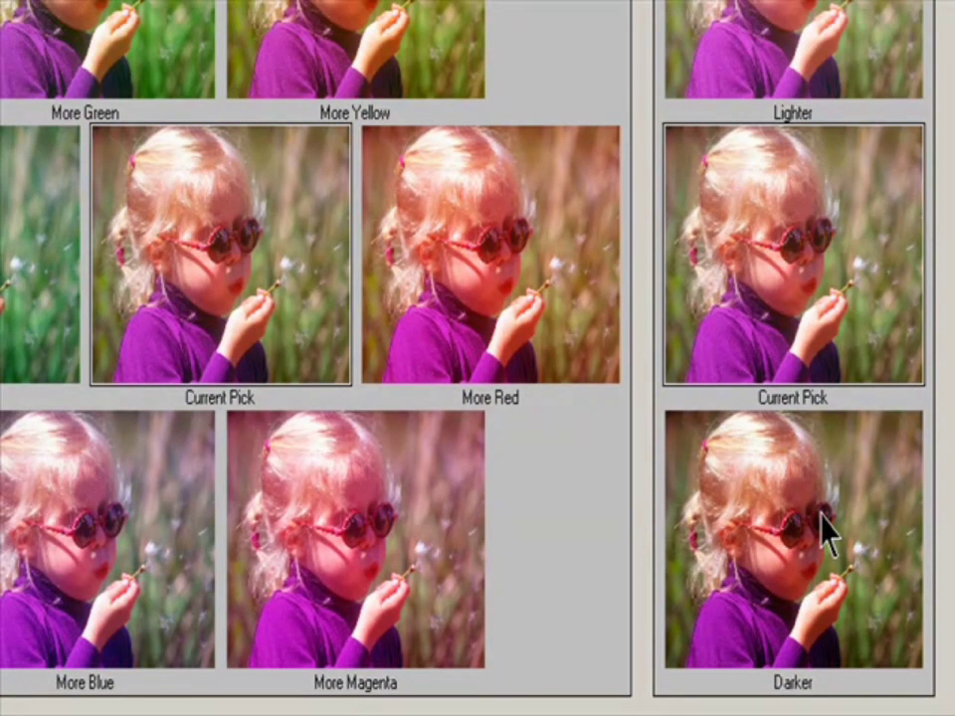
left_click(822, 515)
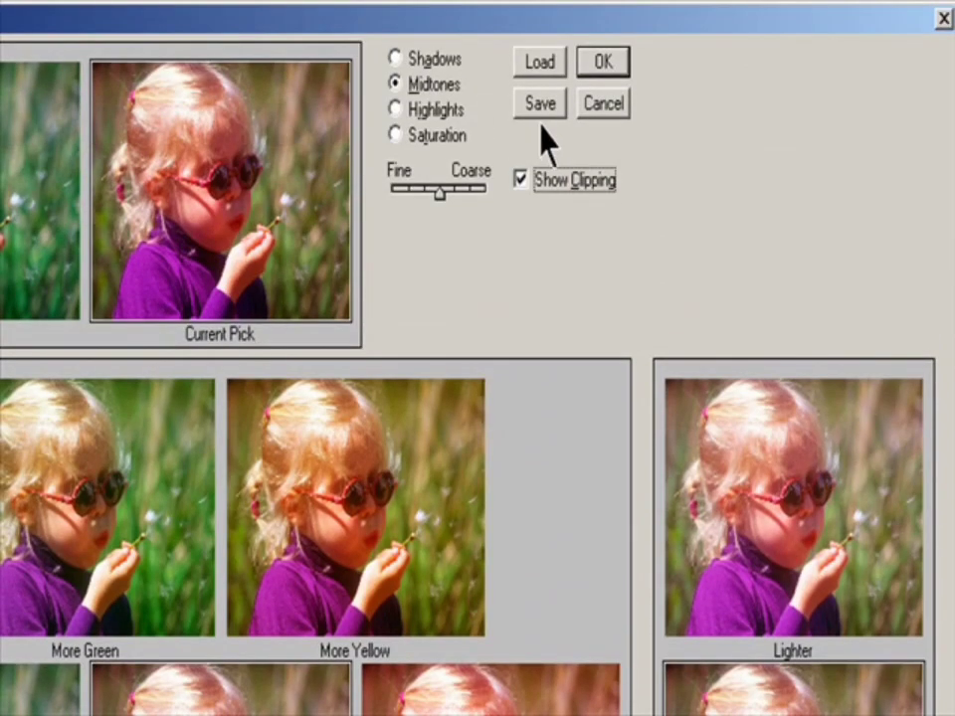
Step: Save the variation settings as Variation1 in the Lesson 04 folder and apply the Variations adjustment
left_click(546, 108)
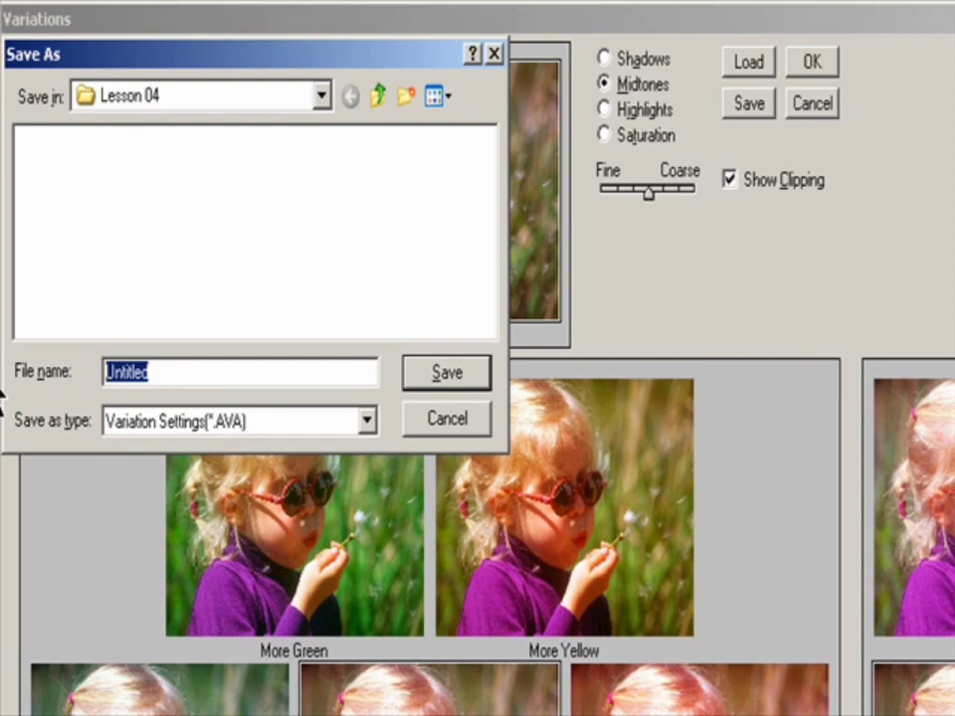
type("Var")
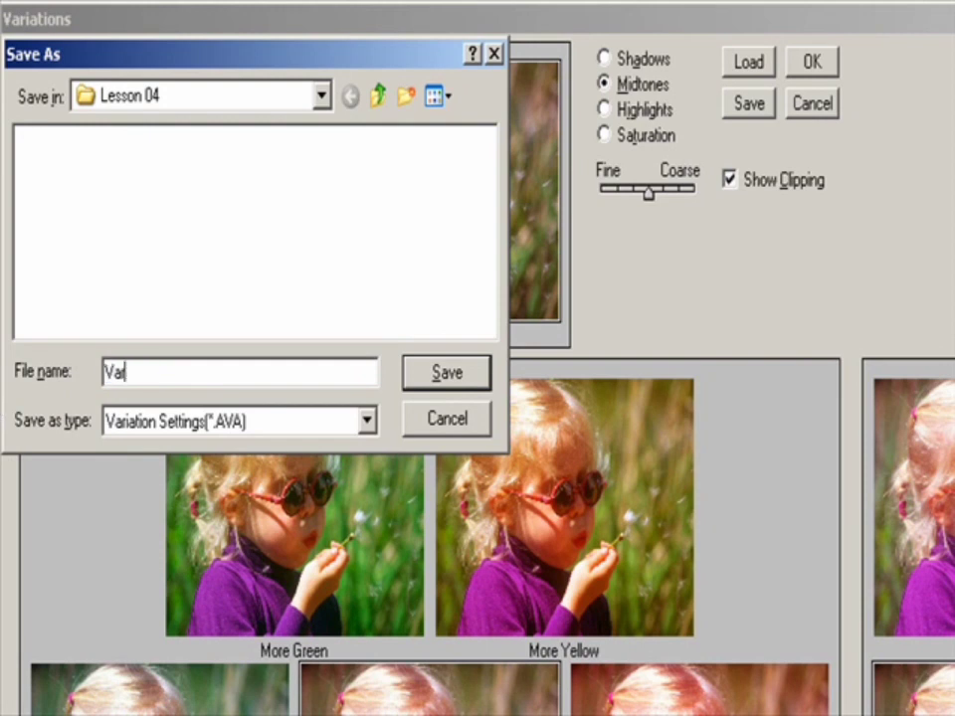
type("iation1")
key("Return")
left_click(811, 63)
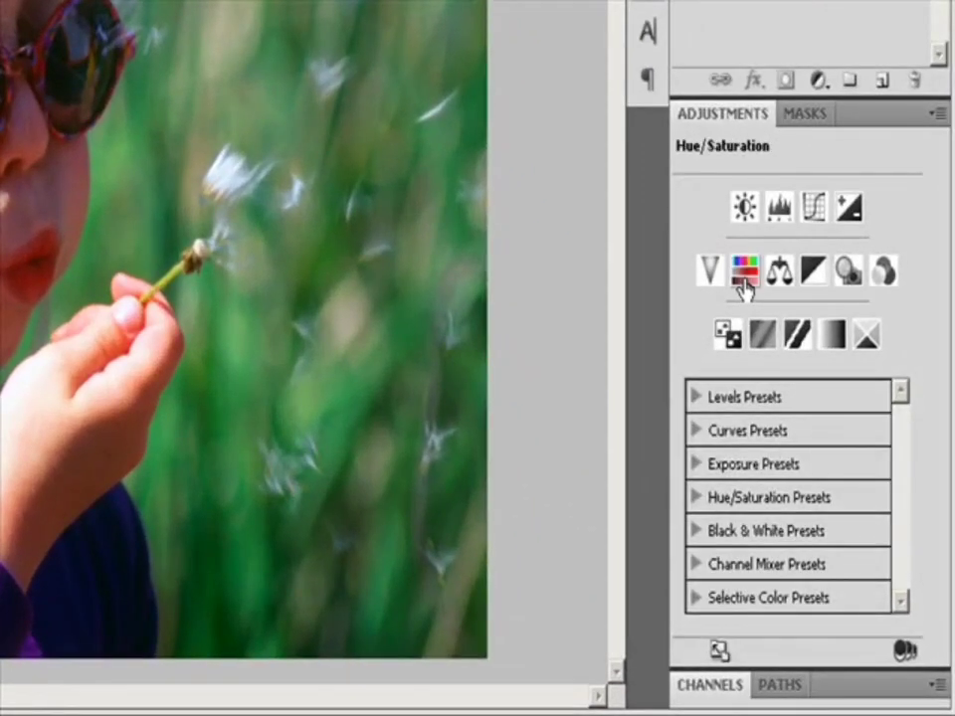
Step: Add a Hue/Saturation adjustment layer above the girl photo, keeping the default name, Normal mode and 100% opacity
left_click(935, 113)
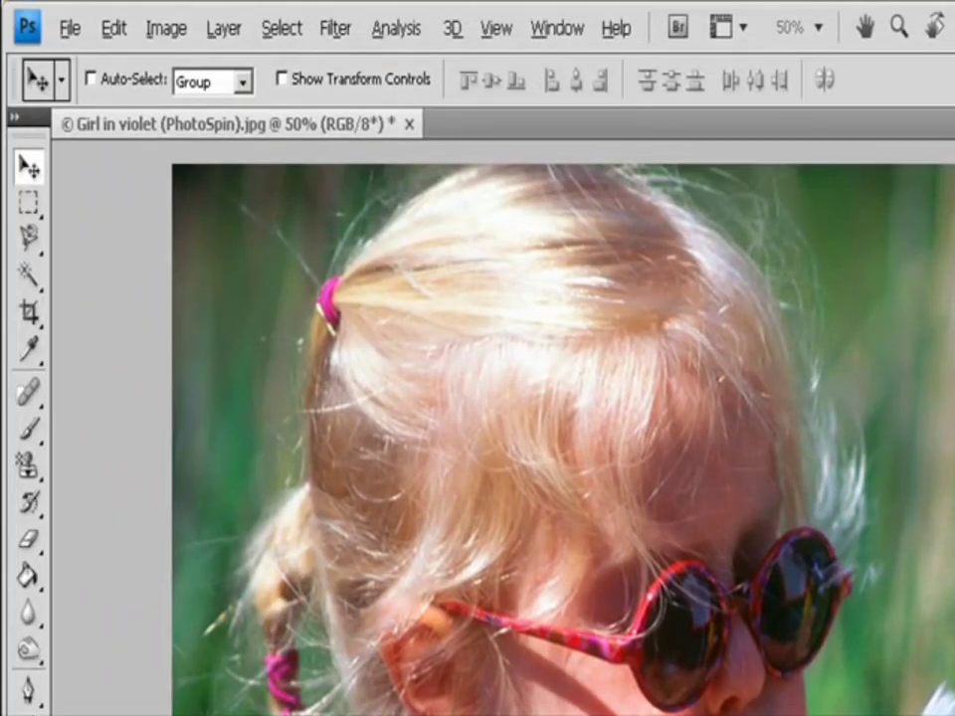
left_click(224, 29)
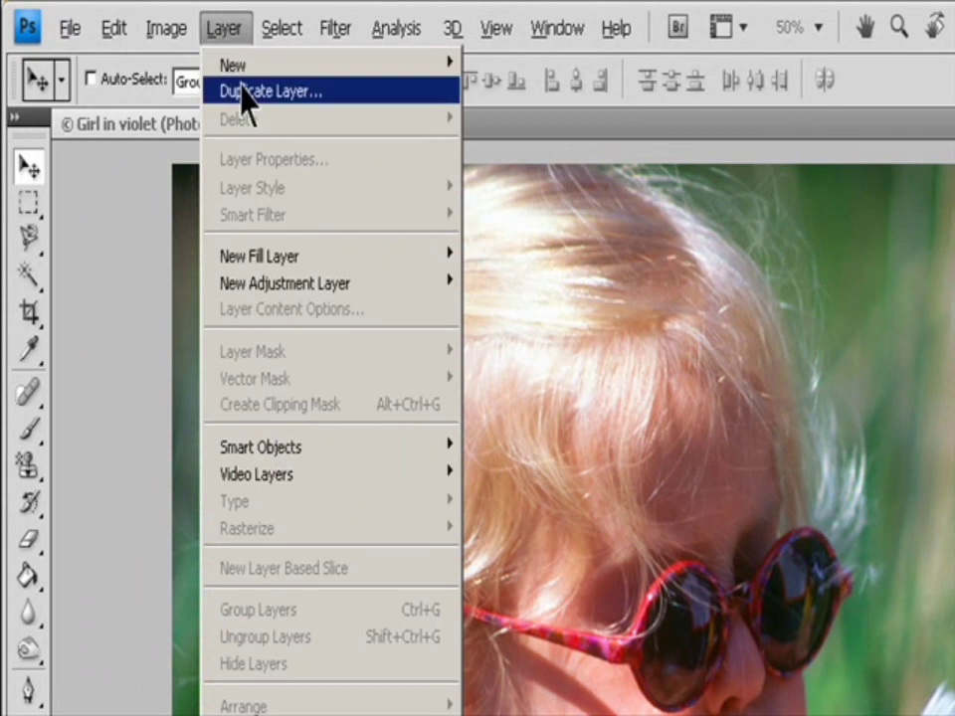
mouse_move(283, 289)
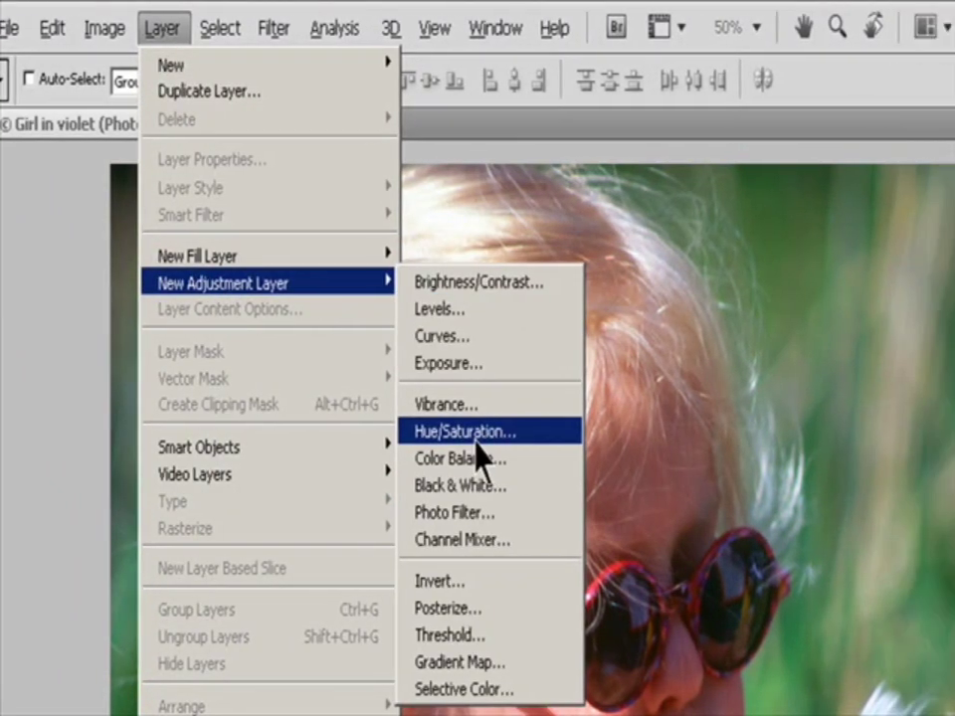
left_click(537, 434)
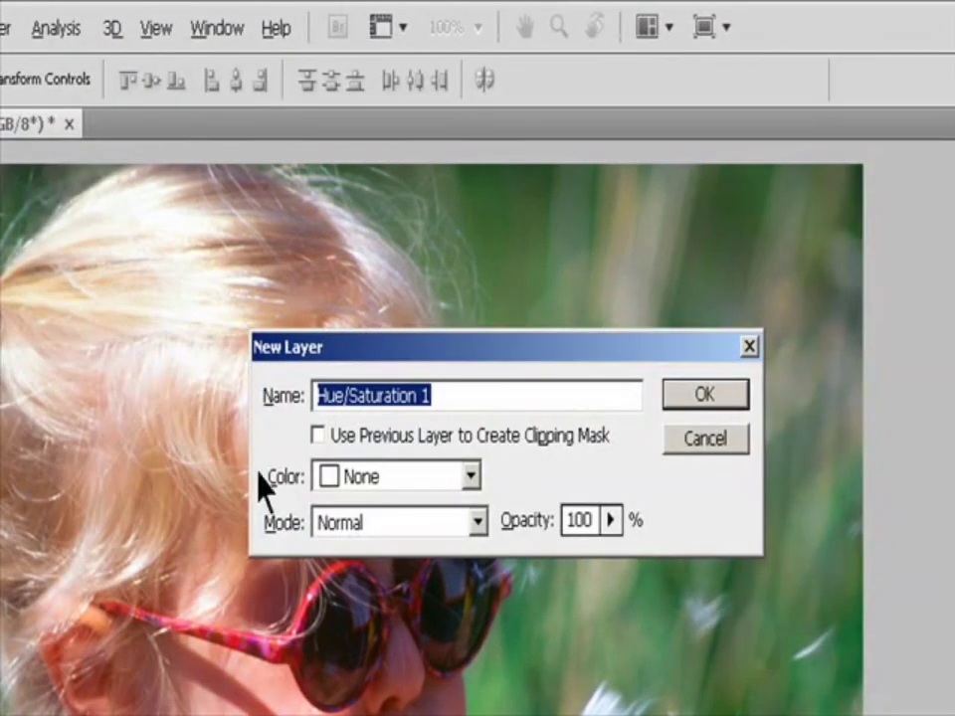
left_click(697, 396)
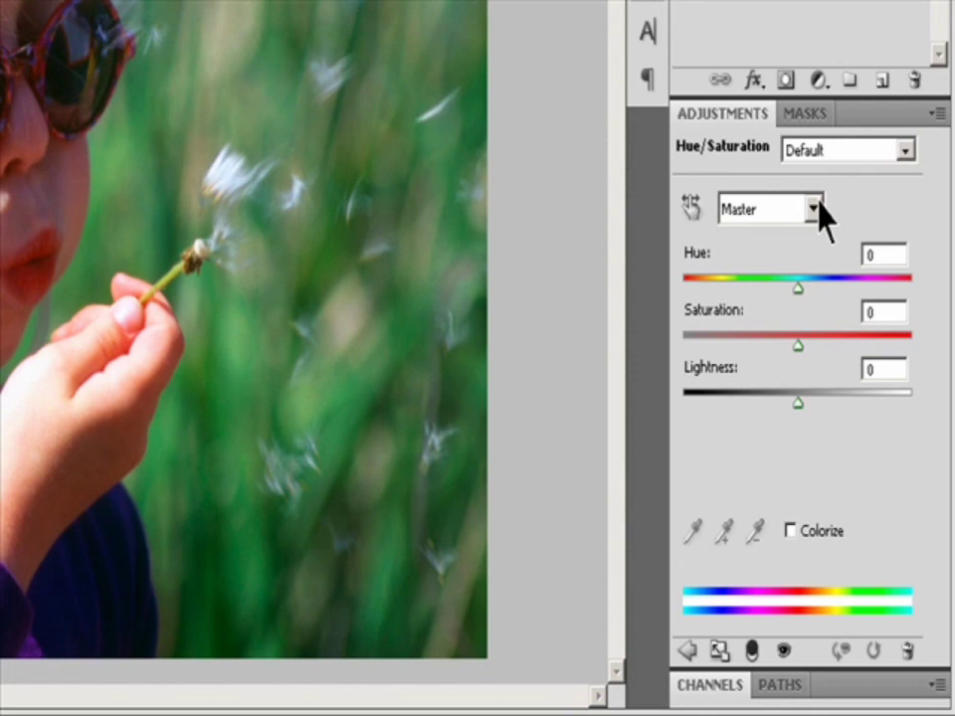
Step: Restrict the Hue/Saturation adjustment to the Blues and set their hue to -32
left_click(814, 209)
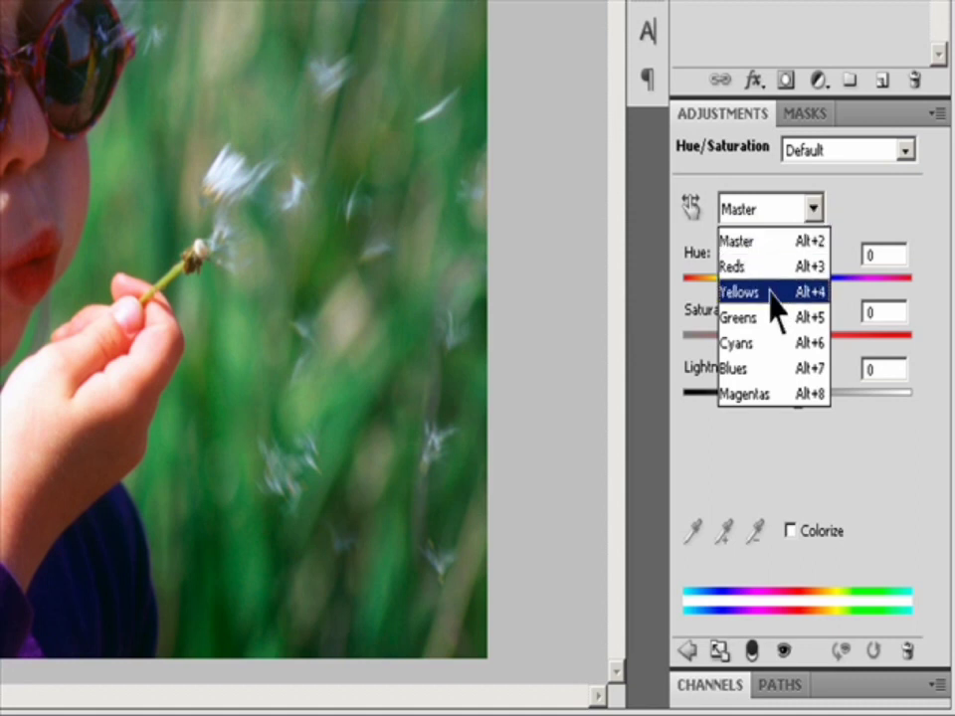
left_click(768, 370)
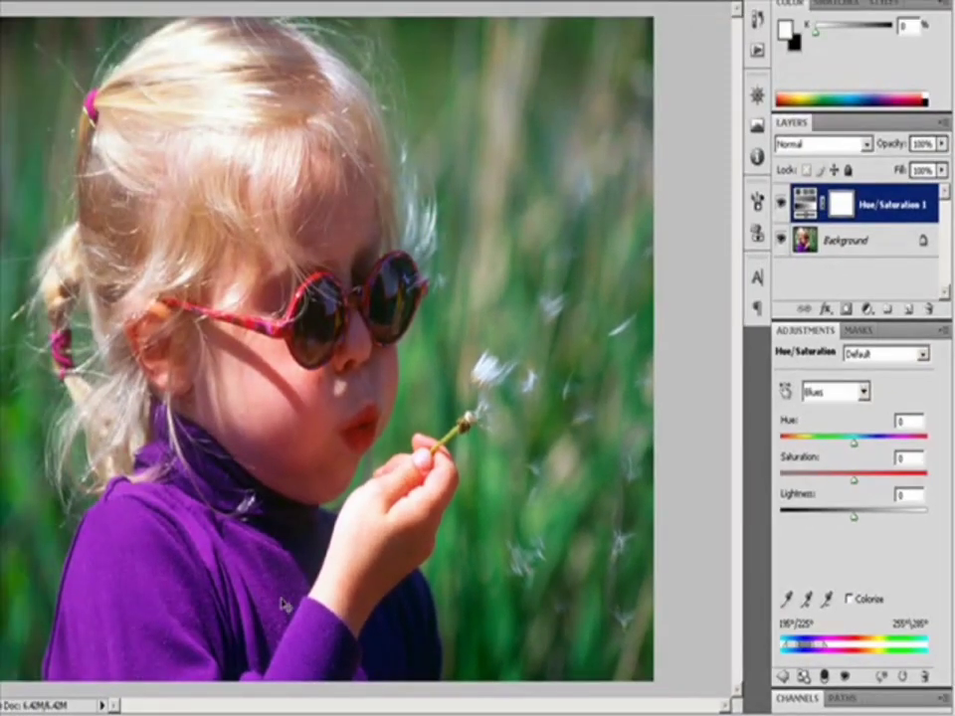
left_click_drag(854, 444, 831, 453)
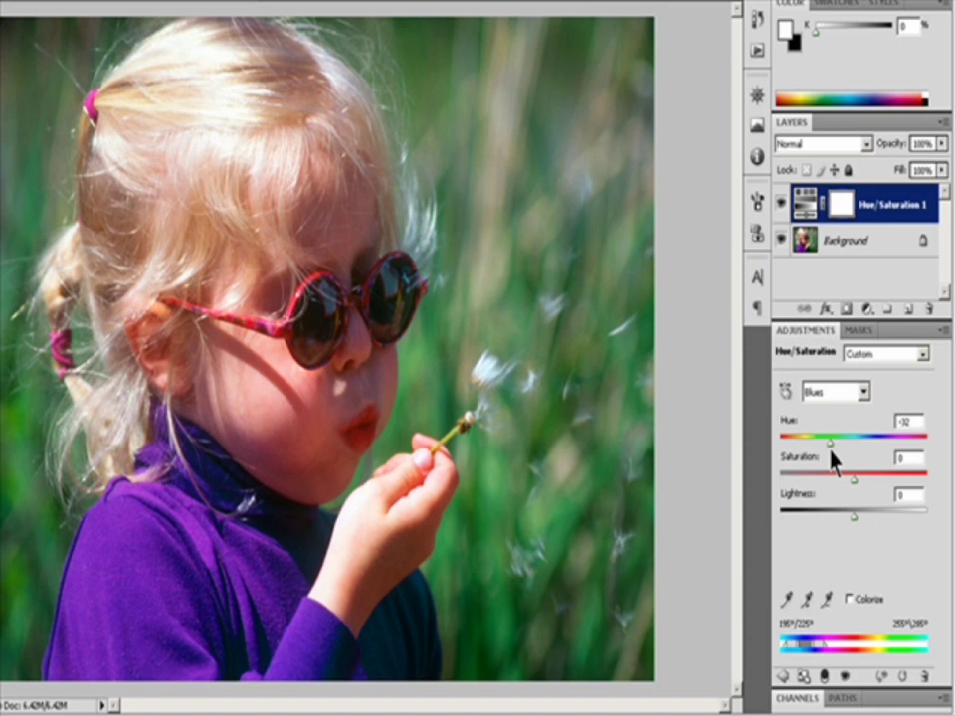
Step: Set the saturation of the Blues to +98 and raise their lightness above +30
left_click_drag(851, 477, 926, 488)
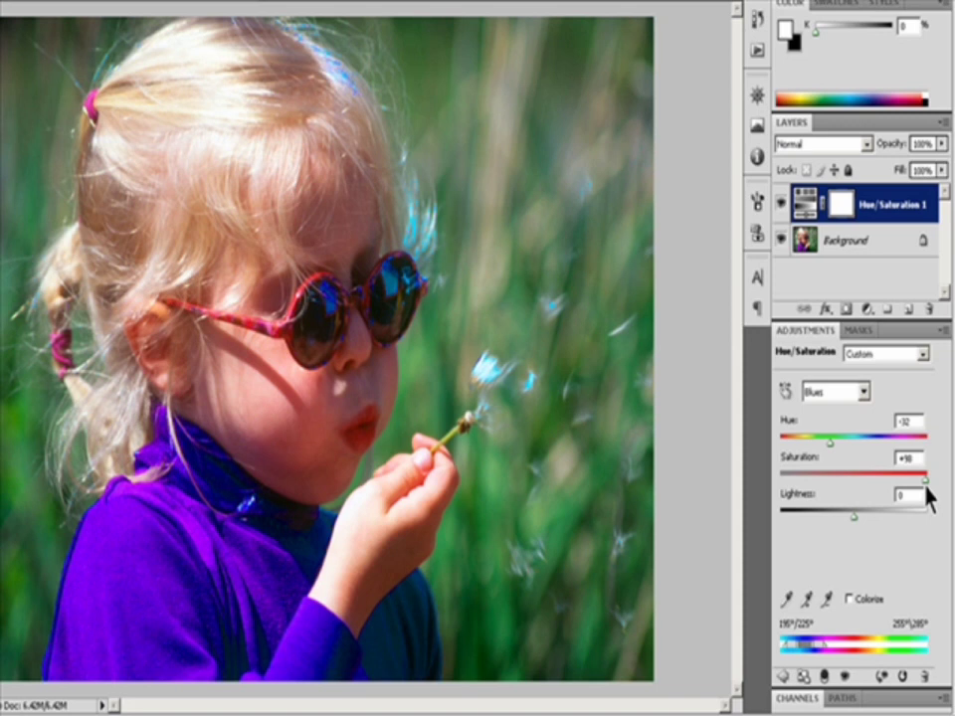
left_click_drag(855, 517, 875, 518)
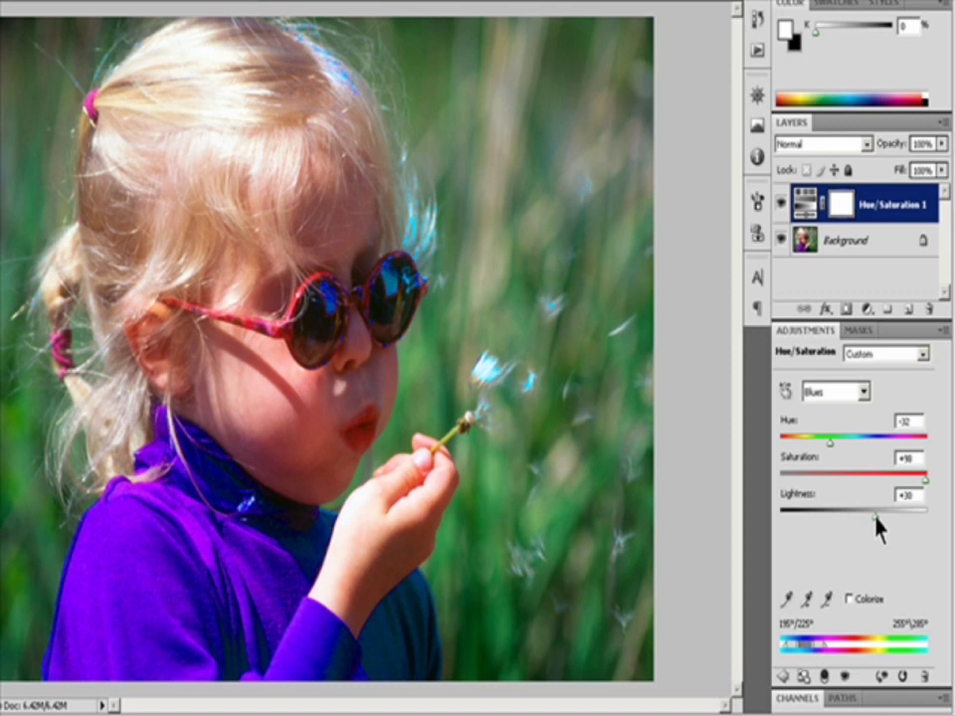
left_click_drag(875, 517, 892, 521)
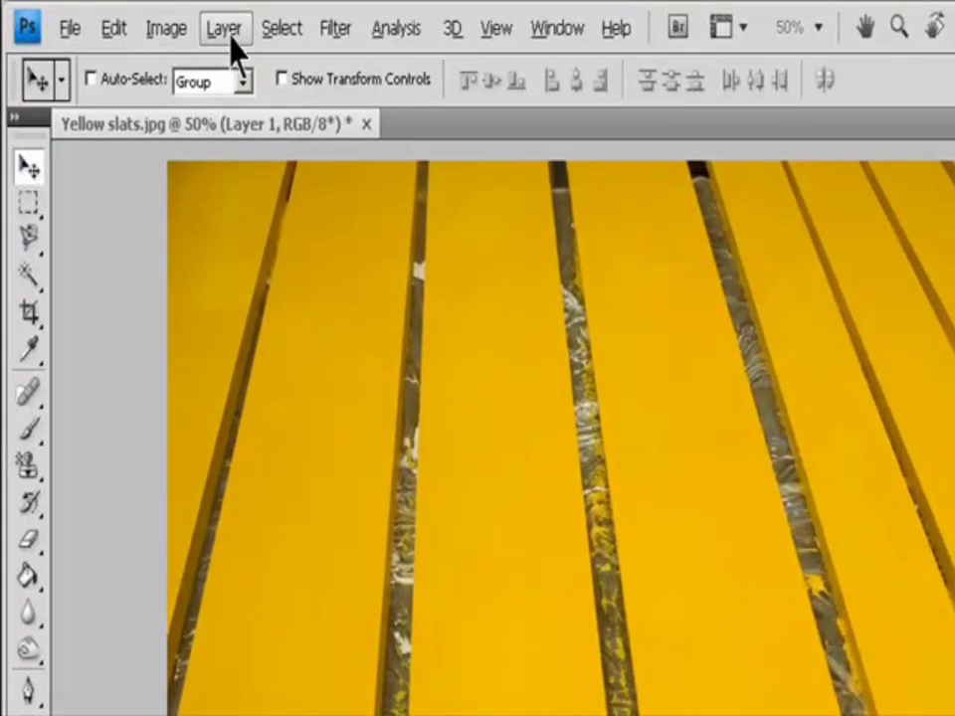
Step: Add a Hue/Saturation adjustment layer to the yellow slats image, keeping the default name, Normal mode and 100% opacity
left_click(130, 17)
mouse_move(310, 283)
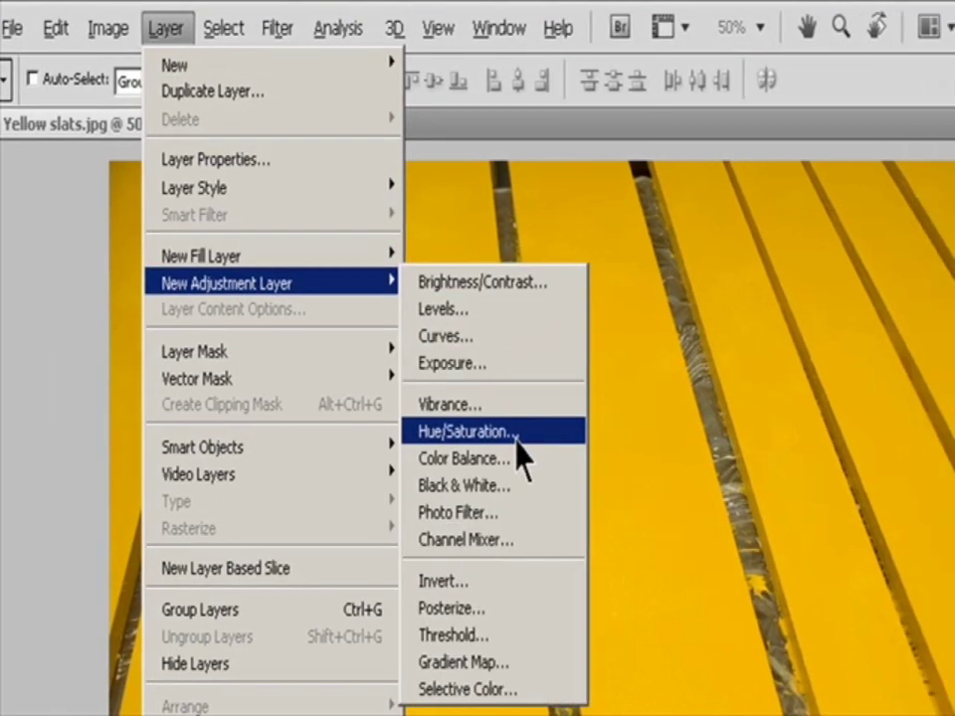
left_click(572, 432)
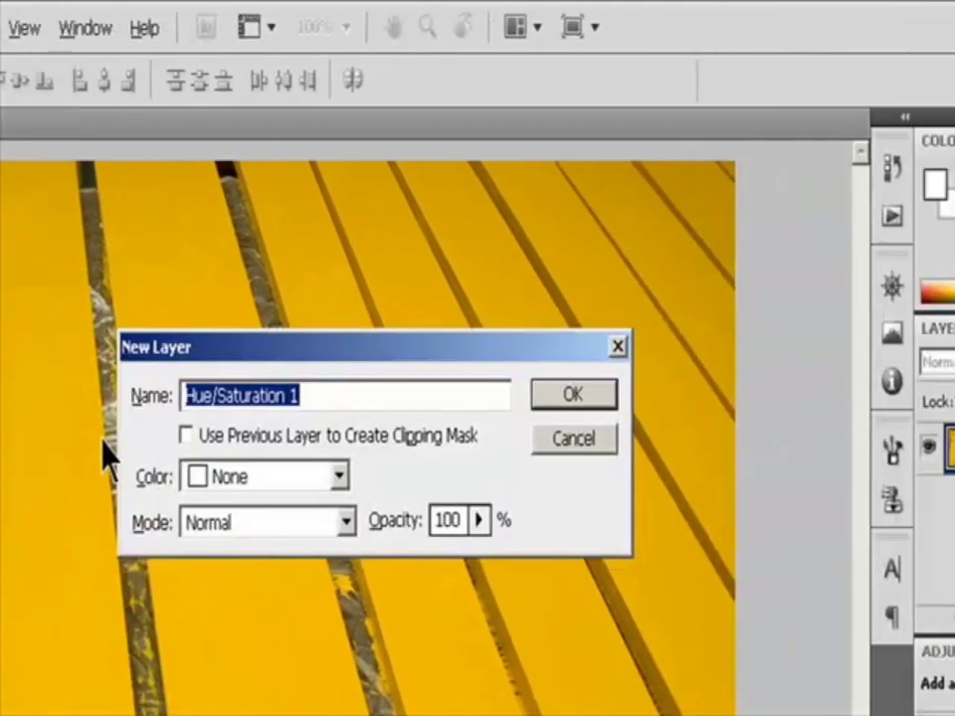
left_click(509, 398)
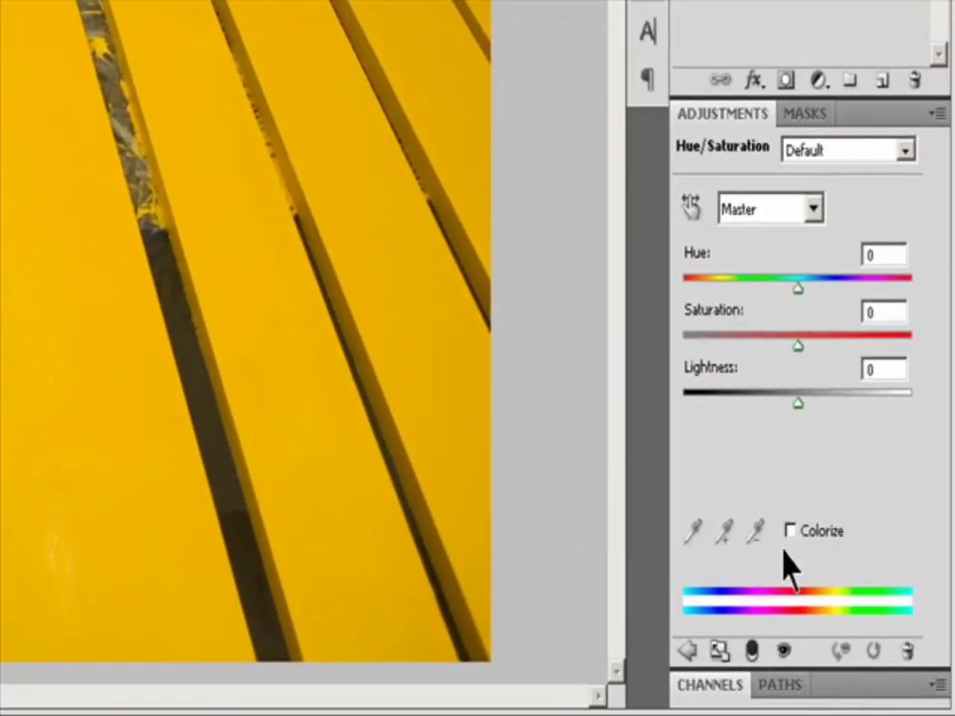
Step: Toggle the Colorize option of the Hue/Saturation adjustment on and off to compare the slats with and without tinting
left_click(790, 533)
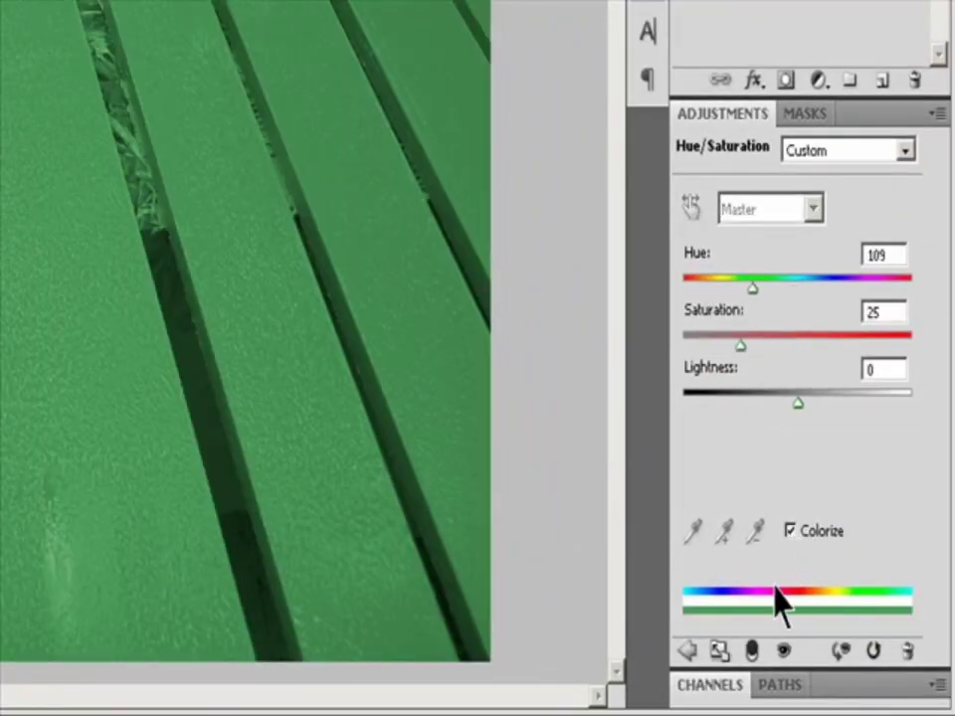
left_click(790, 534)
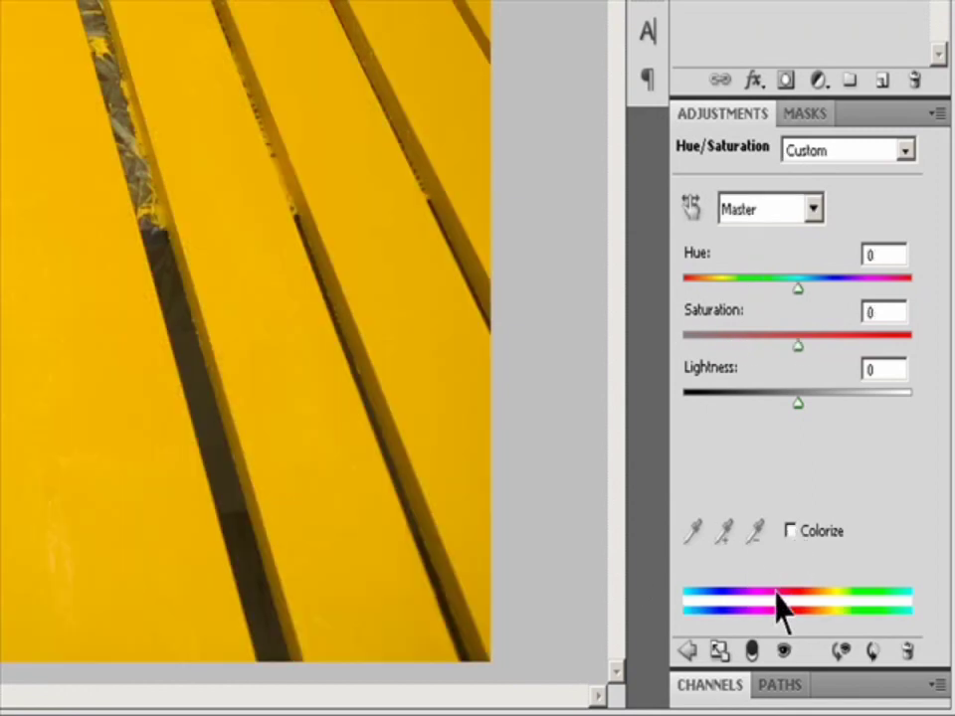
left_click(791, 532)
left_click(790, 532)
Step: Target the Yellows, extending the range's lower bounds to 297°/336°, and resample the range from a yellow slat with the eyedropper
left_click(814, 206)
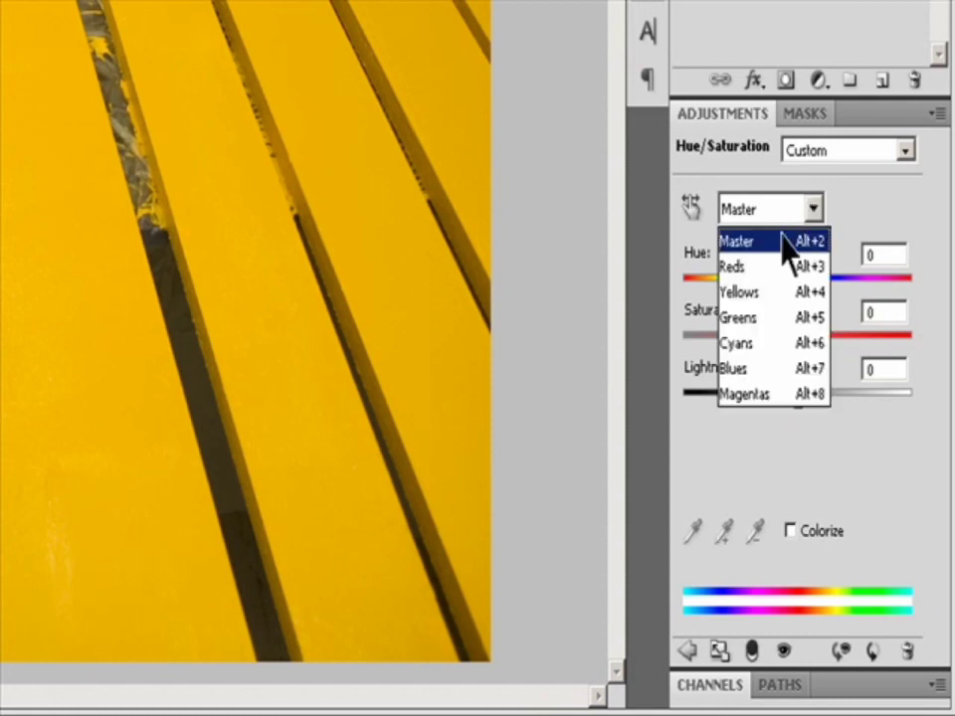
left_click(748, 293)
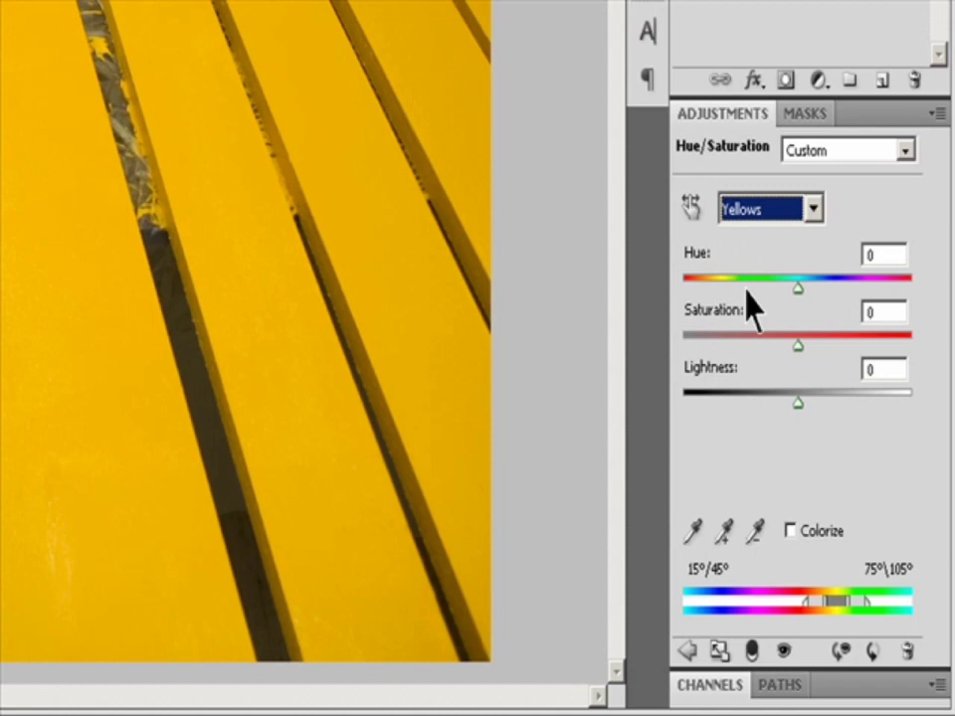
left_click_drag(808, 601, 756, 602)
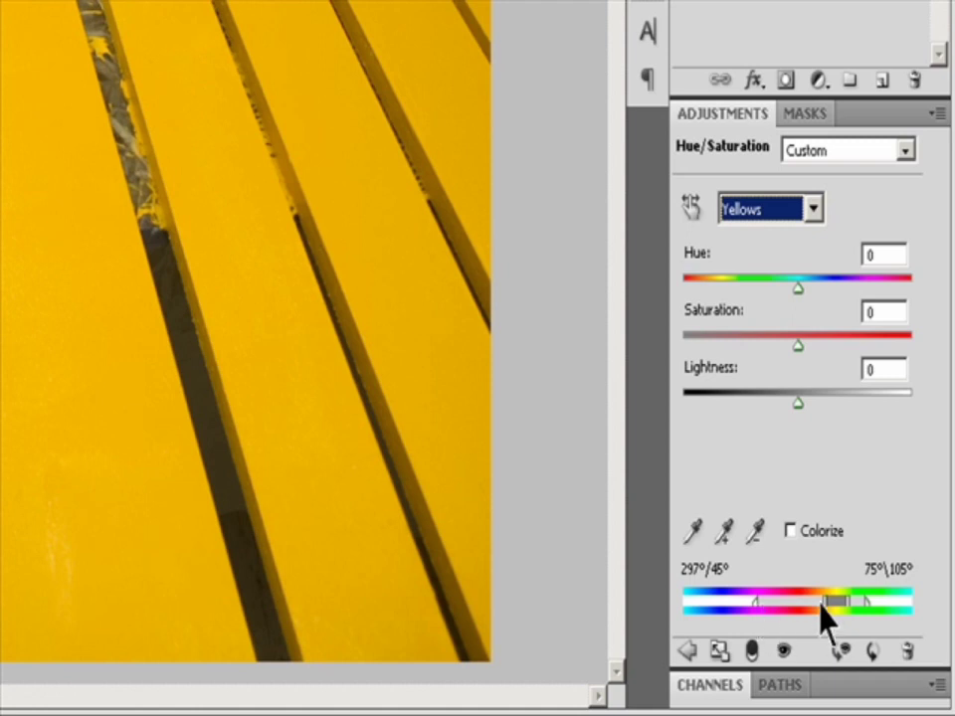
left_click_drag(828, 608, 775, 607)
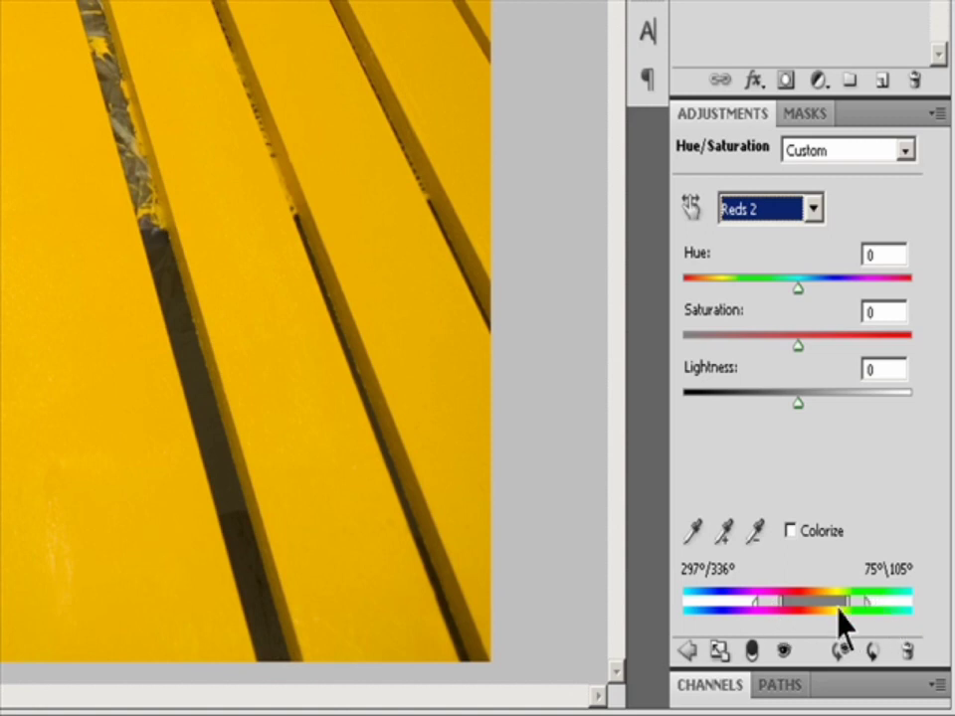
left_click(695, 532)
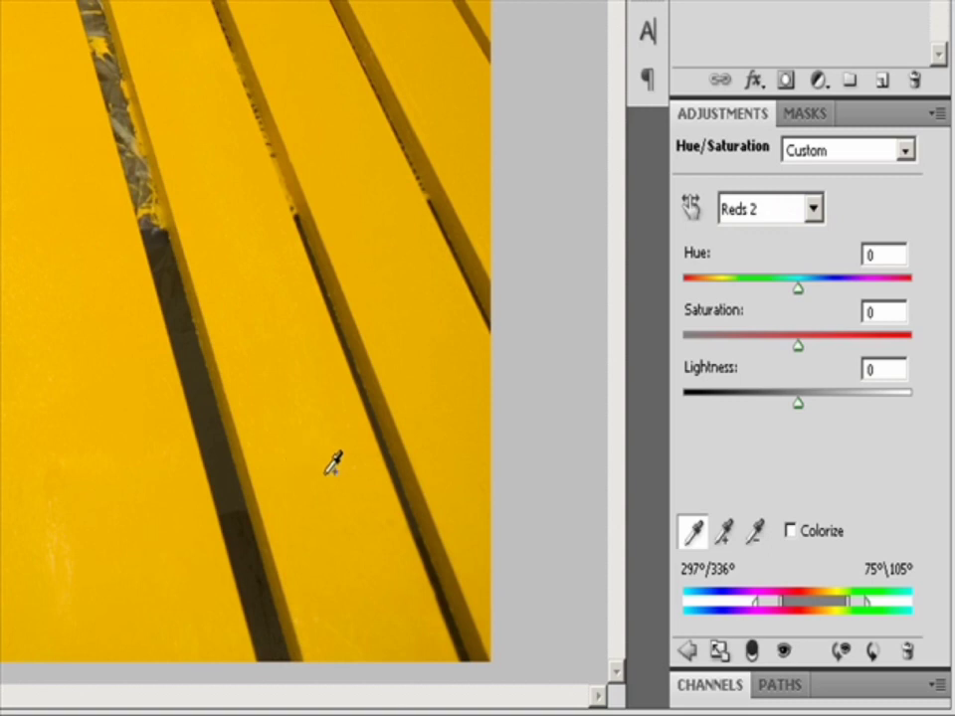
left_click(328, 472)
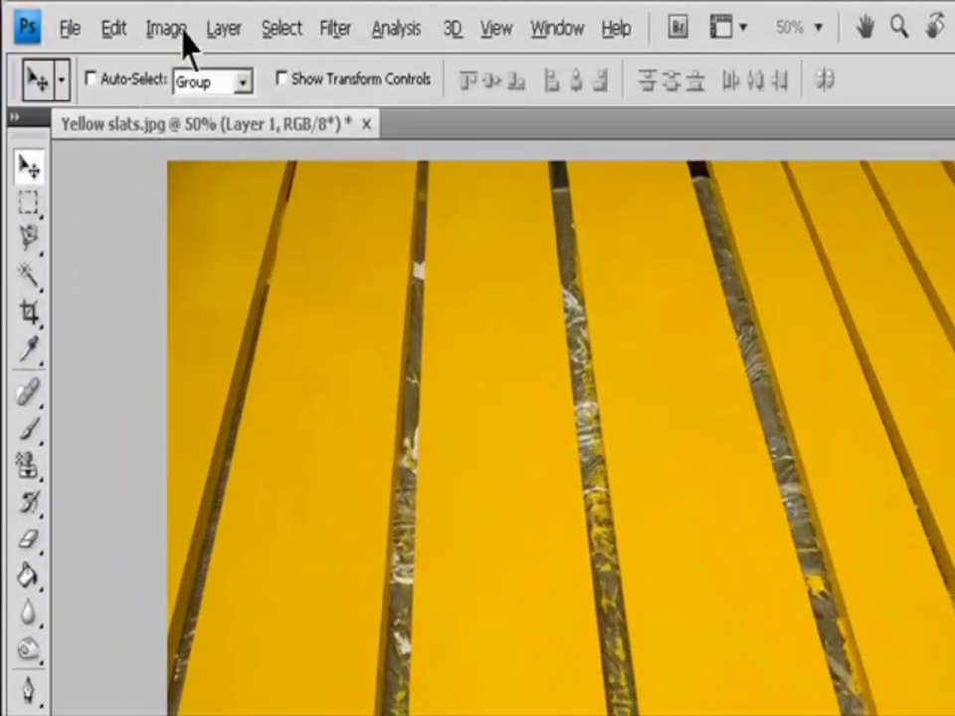
Step: Check in the image mode settings that the yellow slats image uses RGB Color
left_click(99, 17)
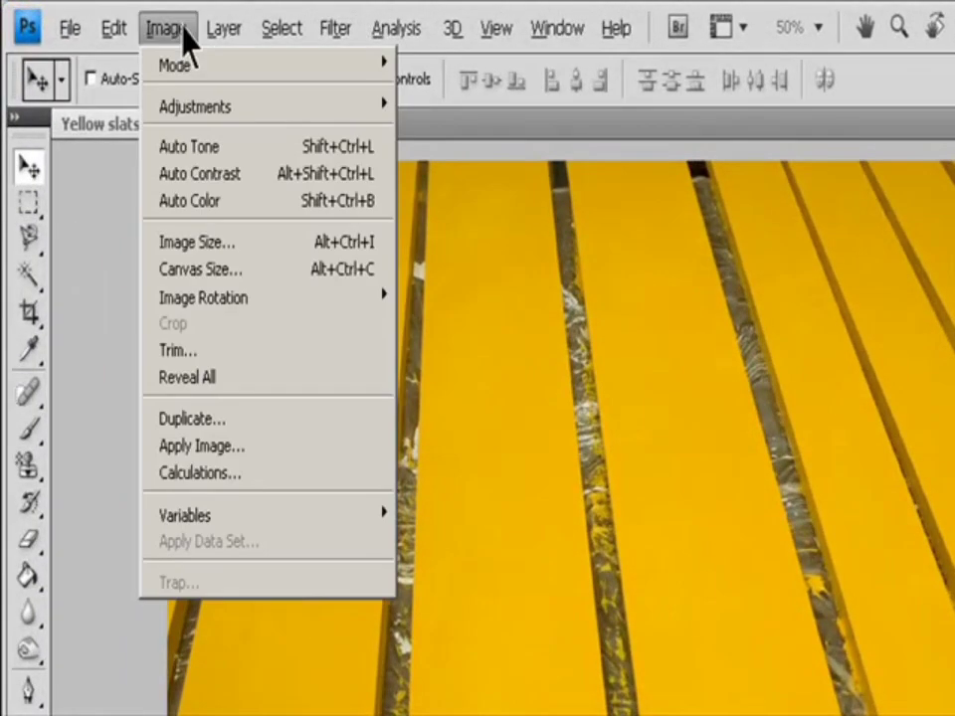
mouse_move(204, 71)
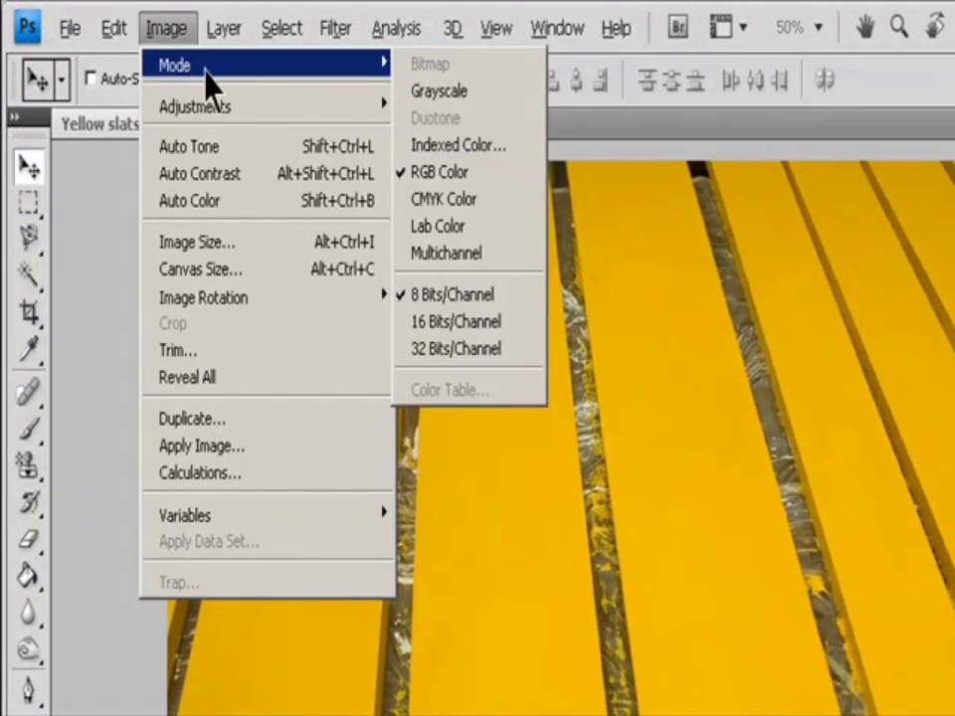
left_click(488, 182)
left_click(179, 27)
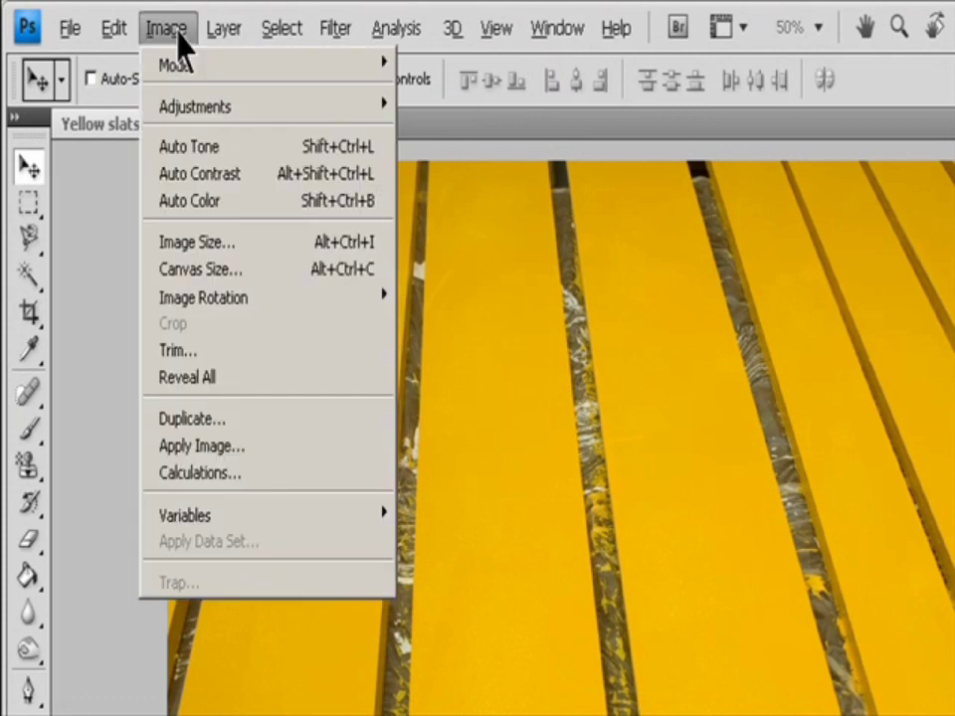
mouse_move(207, 72)
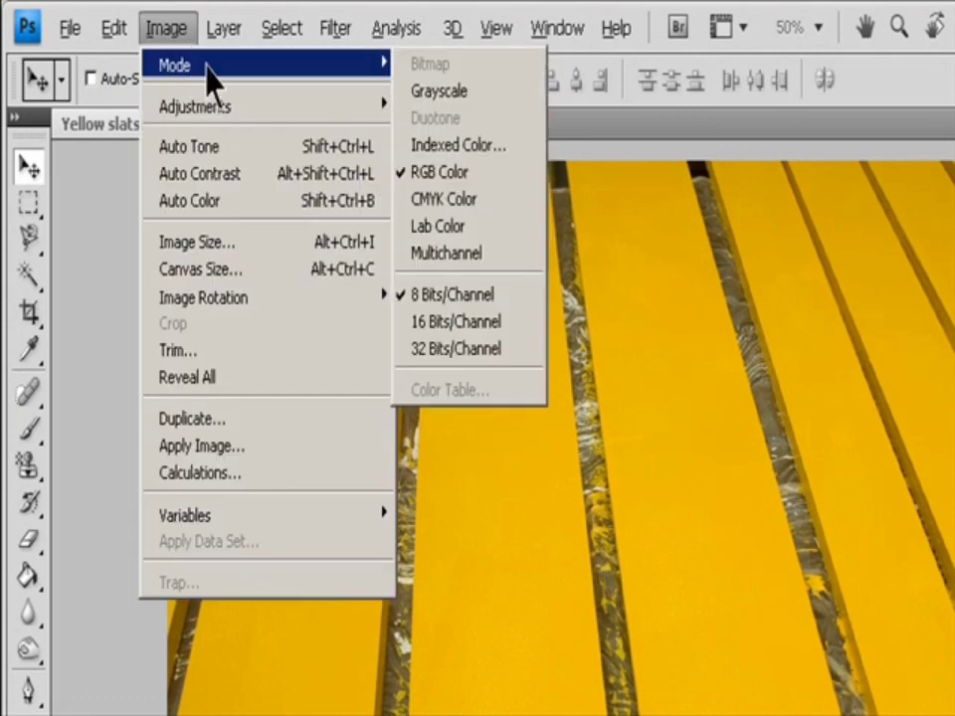
left_click(489, 194)
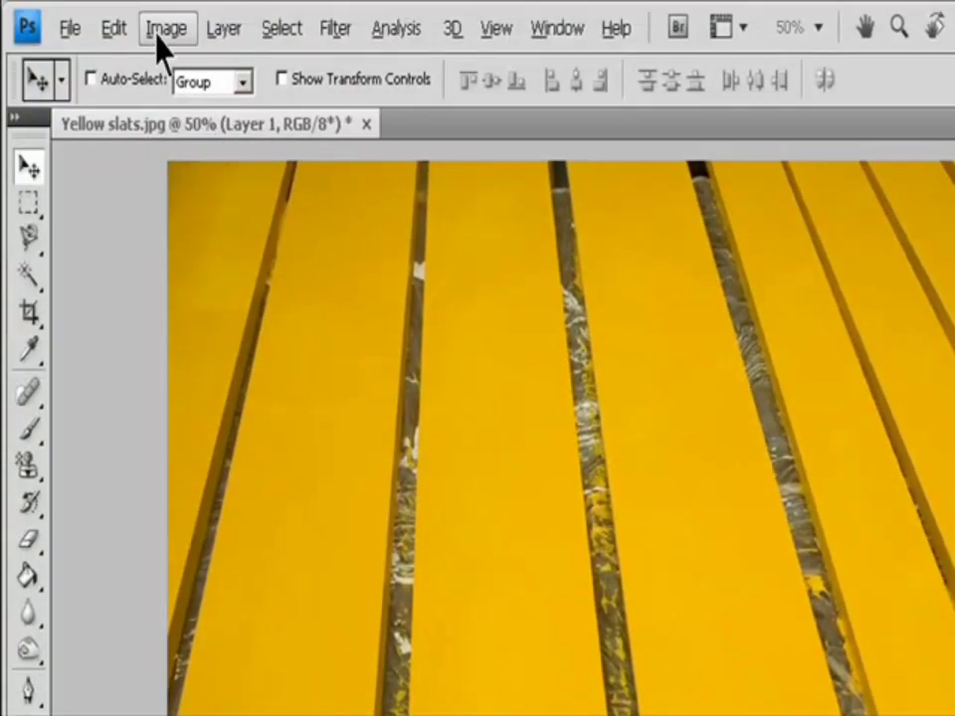
Step: Create a new Hue/Saturation adjustment layer above Layer 1 with the default name, Normal mode and 100% opacity
left_click(222, 30)
mouse_move(388, 303)
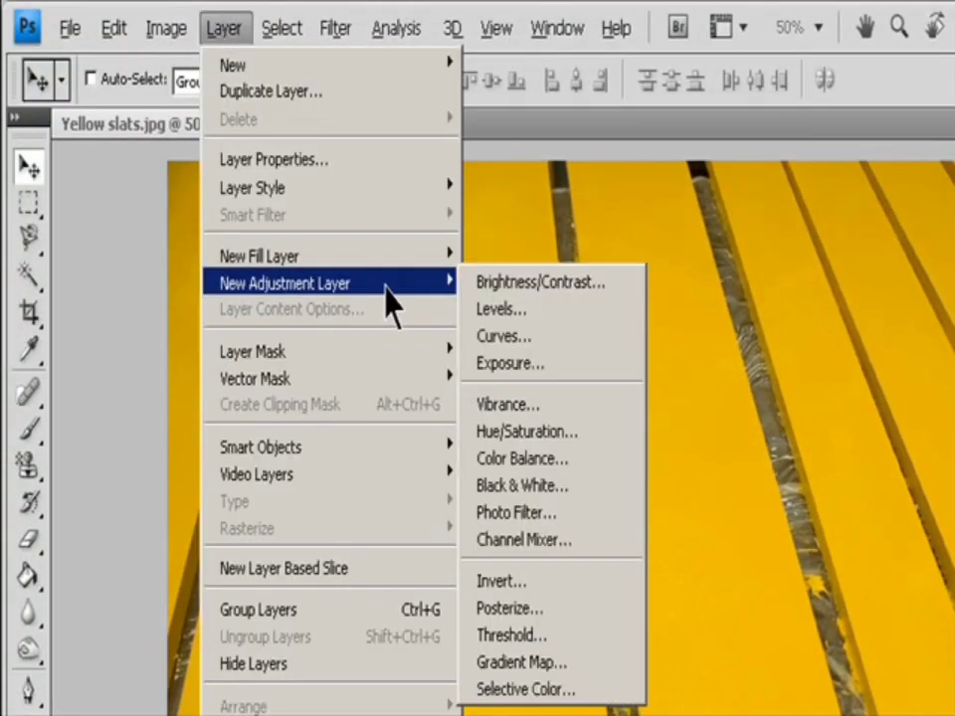
left_click(562, 434)
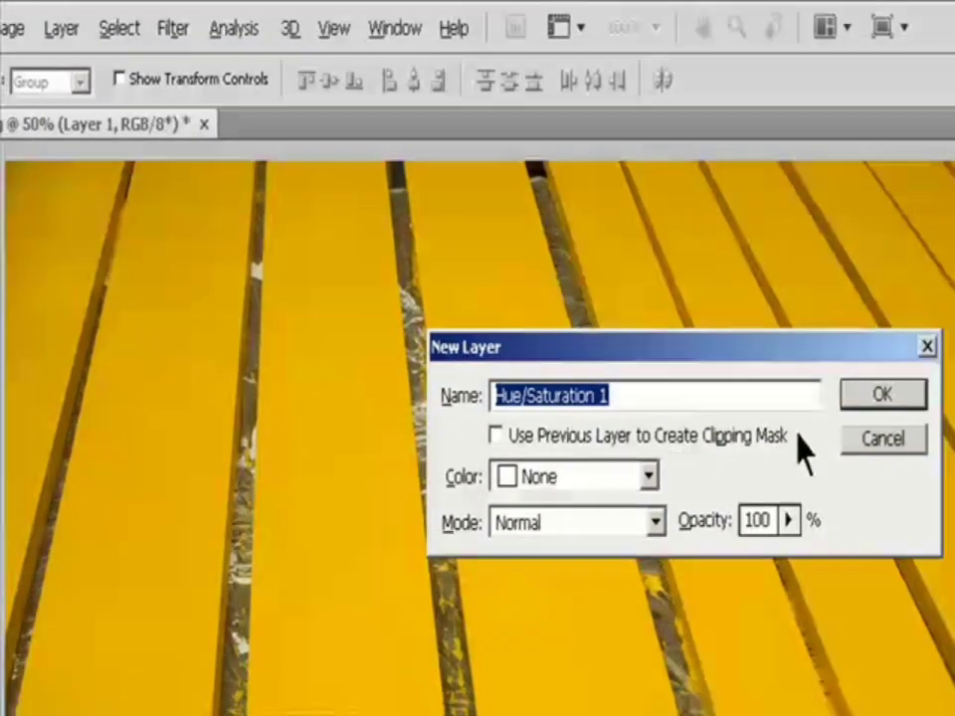
left_click(954, 390)
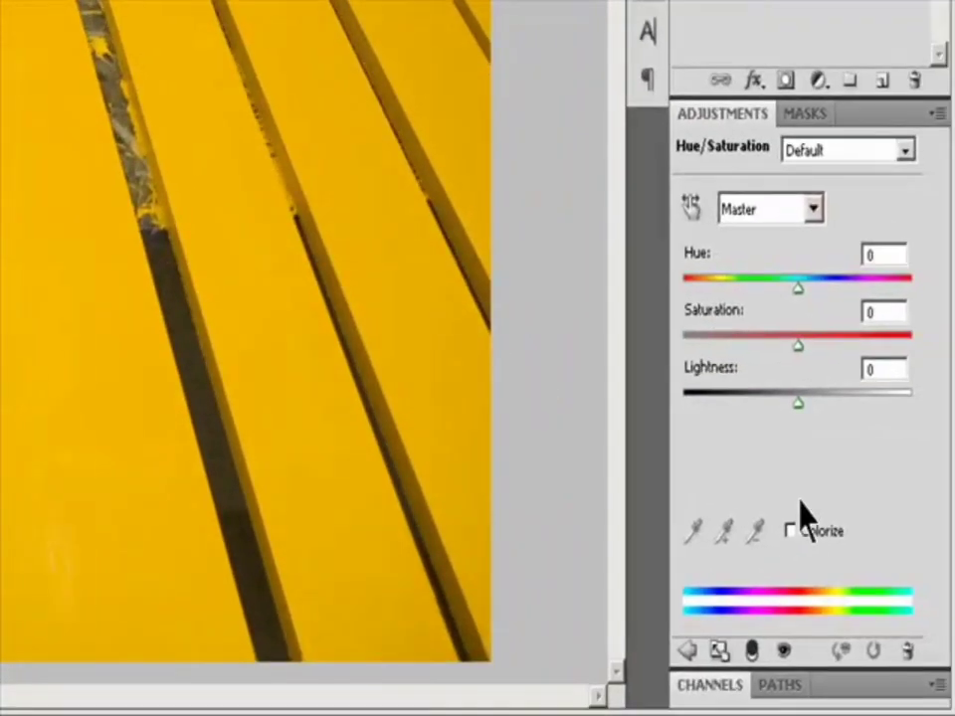
Step: Colorize the slats with a hue of 162, a saturation of 10 and a lightness of +20
left_click(789, 531)
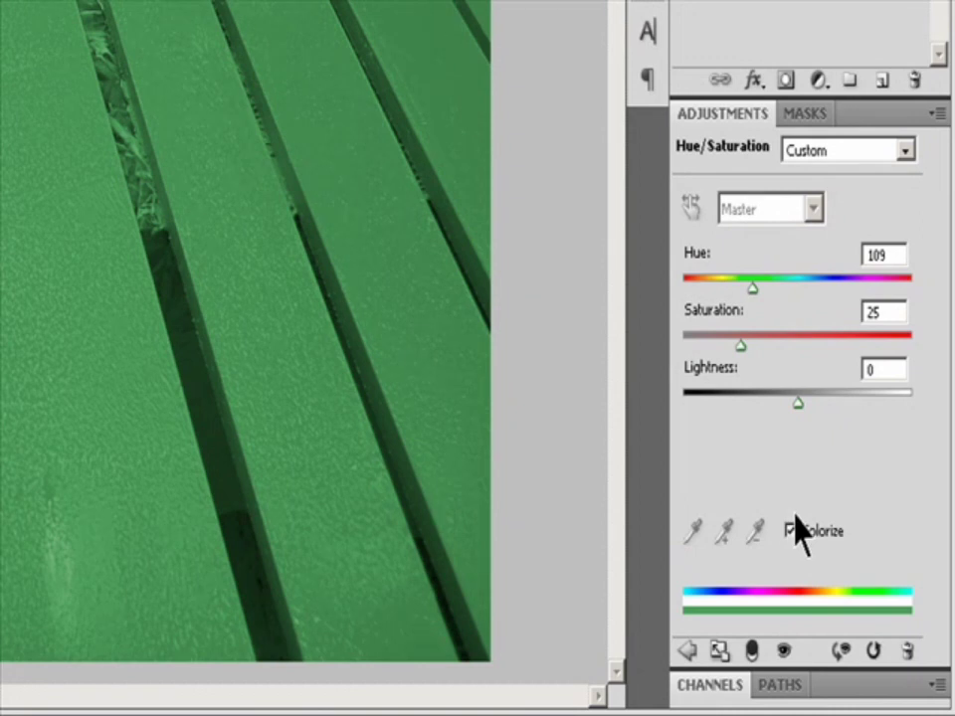
left_click_drag(751, 284, 781, 296)
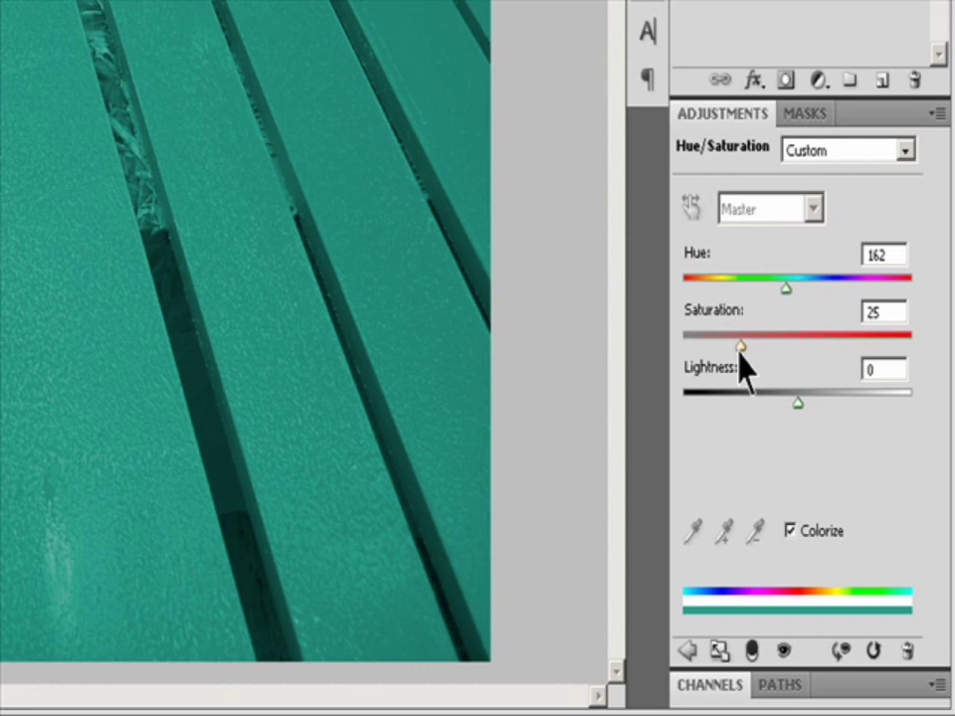
left_click_drag(738, 350, 706, 360)
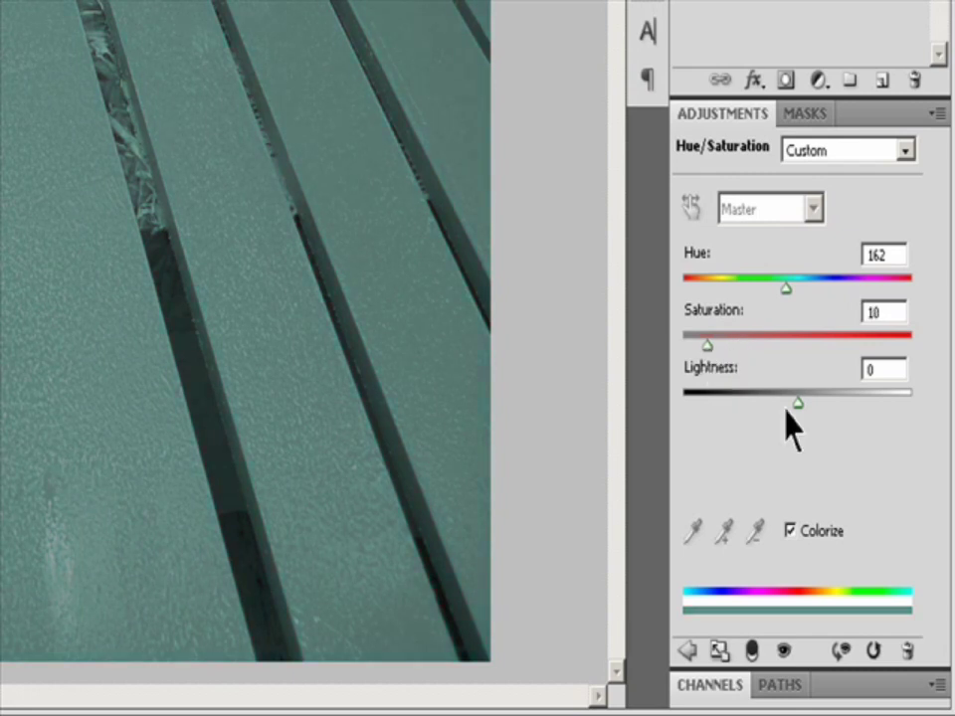
left_click_drag(798, 400, 821, 395)
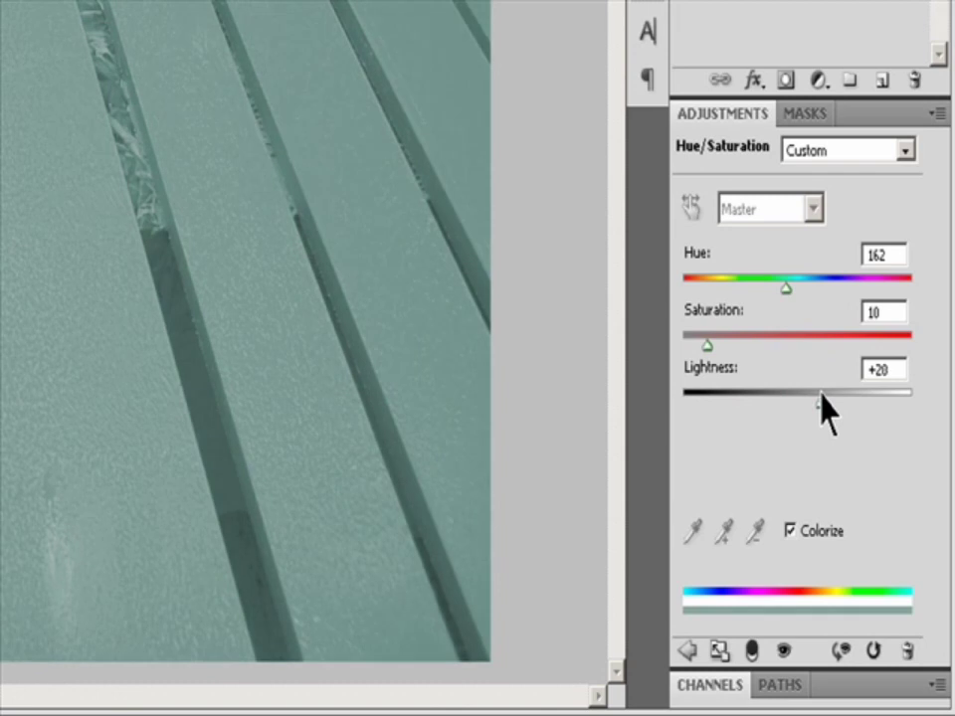